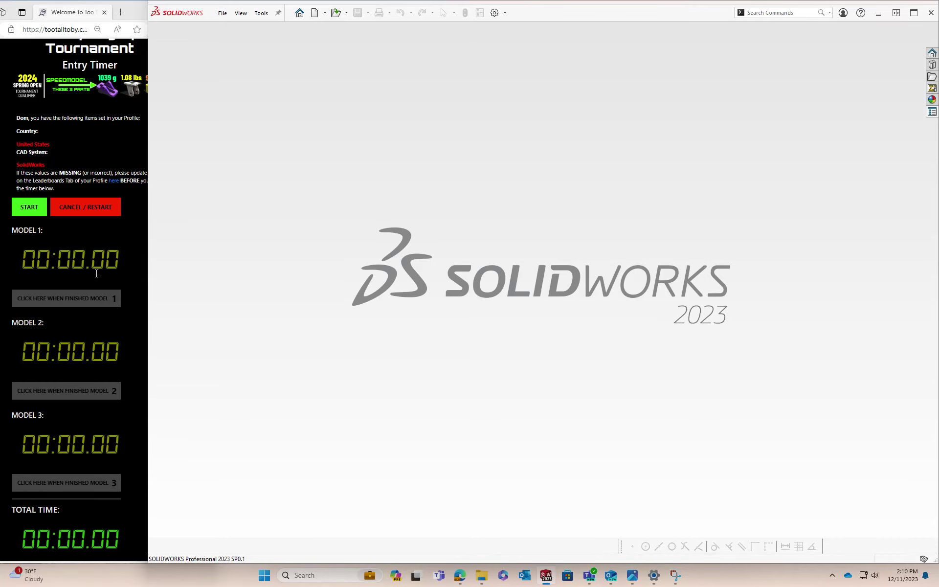
Step: Start the Model 1 timer and create a new part from the standard template
{"action": "key", "text": "ctrl+n"}
{"action": "left_click", "coordinate": [29, 207]}
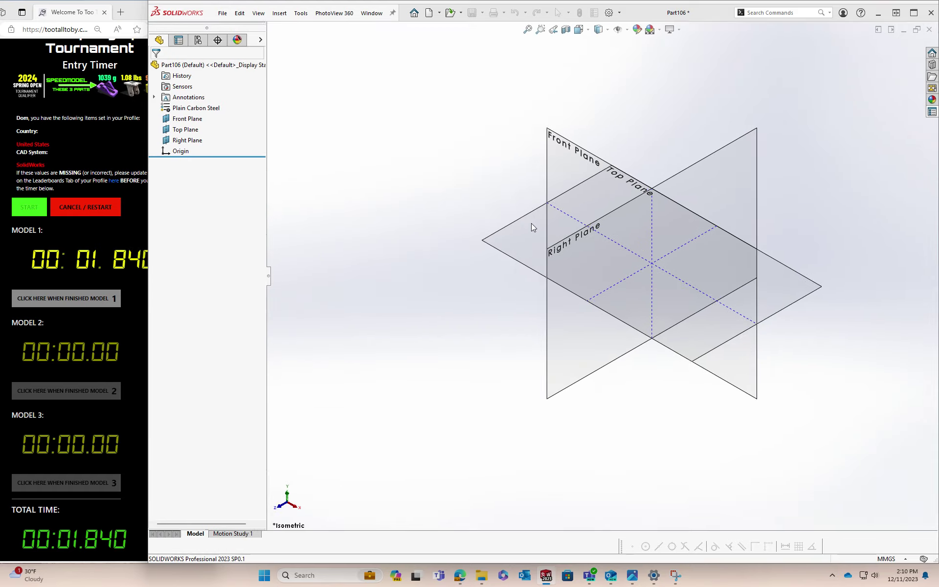
{"action": "left_click", "coordinate": [530, 226]}
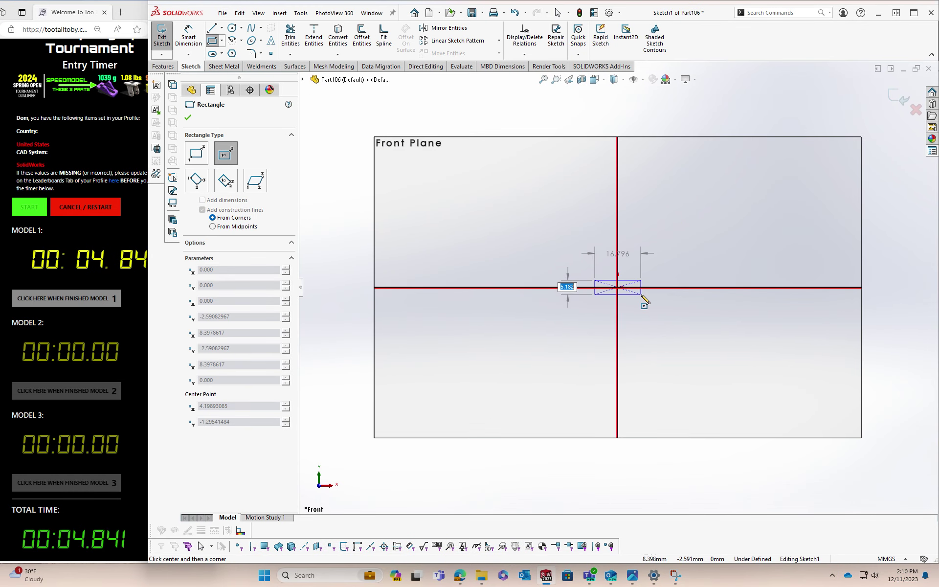
Step: Draw the 155 × 12 mm base bar as a centre rectangle
{"action": "type", "text": "12"}
{"action": "key", "text": "Tab"}
{"action": "type", "text": "155"}
{"action": "key", "text": "Return"}
{"action": "key", "text": "l"}
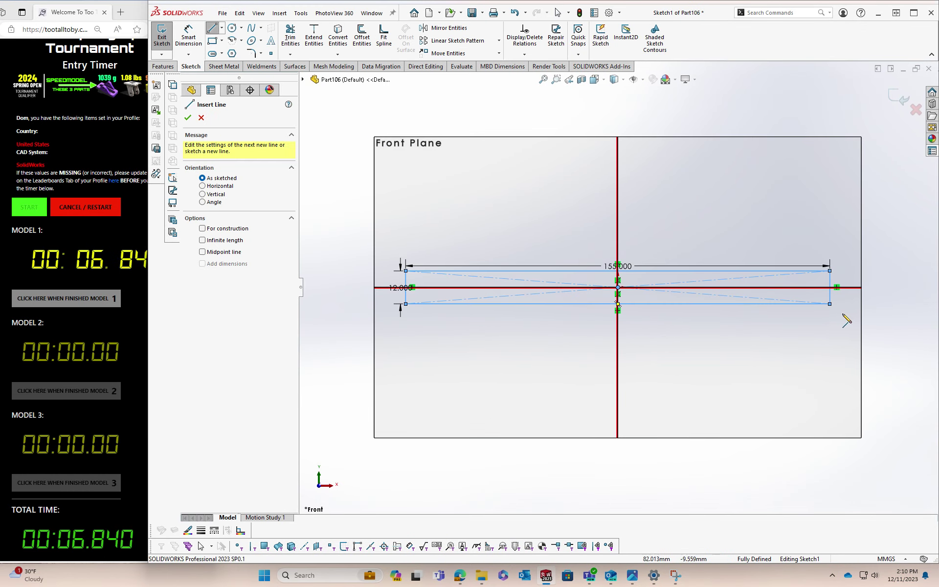
Step: Sketch the 6 mm vertical, 7 mm bottom and slanted lines at the bar's right end
{"action": "left_click", "coordinate": [830, 305]}
{"action": "key", "text": "Return"}
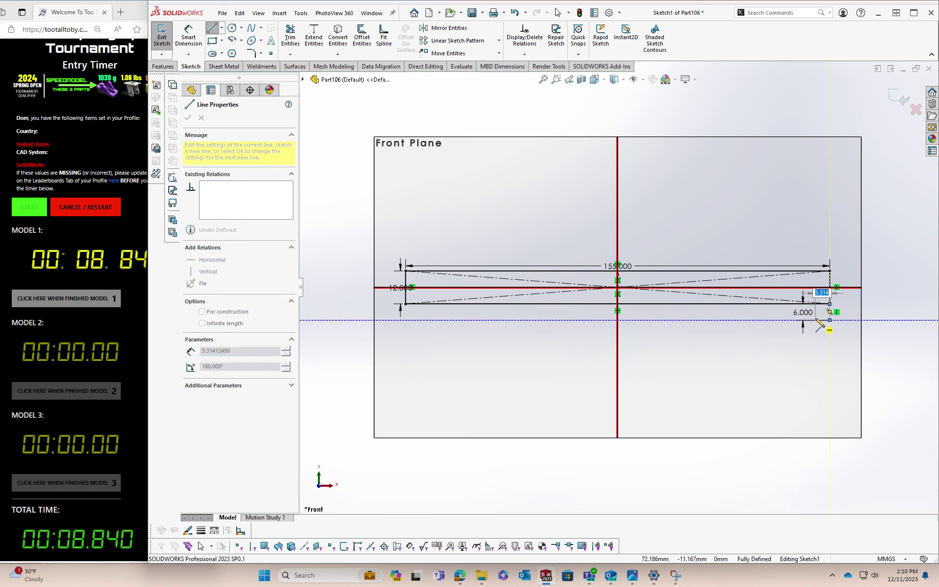
{"action": "key", "text": "Return"}
{"action": "left_click", "coordinate": [762, 304]}
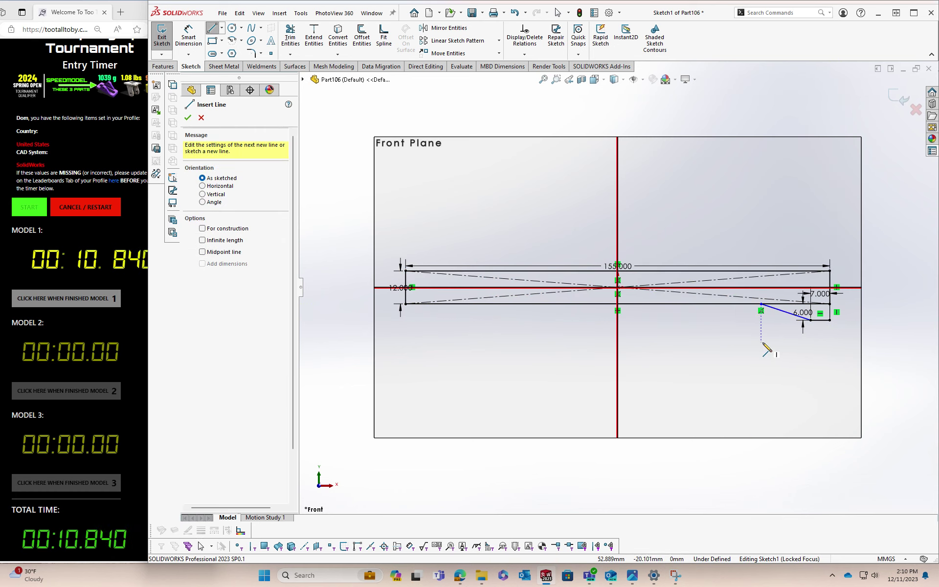
Step: Add a 33 mm vertical centreline with concentric Ø18 and Ø35 circles at its top
{"action": "left_click", "coordinate": [618, 288]}
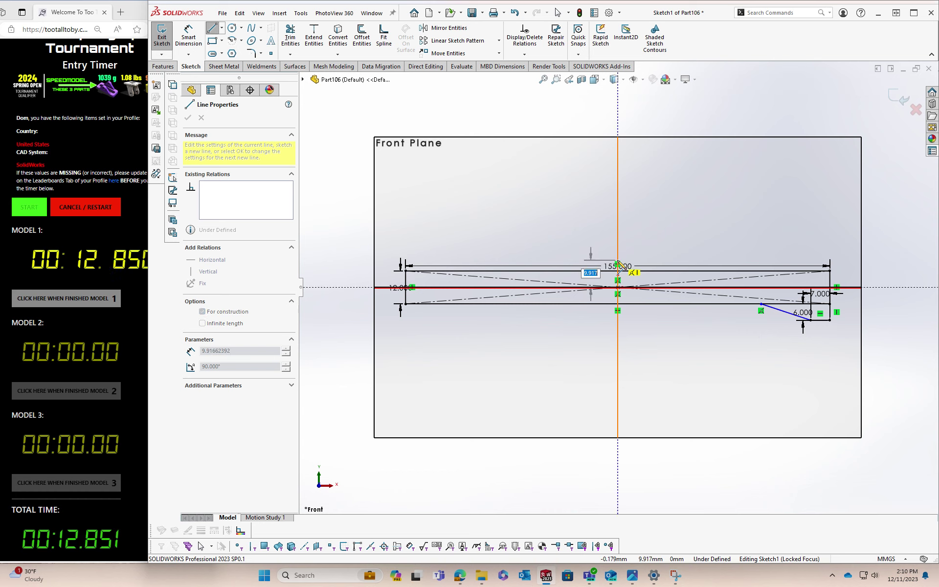
{"action": "type", "text": "33"}
{"action": "key", "text": "Return"}
{"action": "type", "text": "c"}
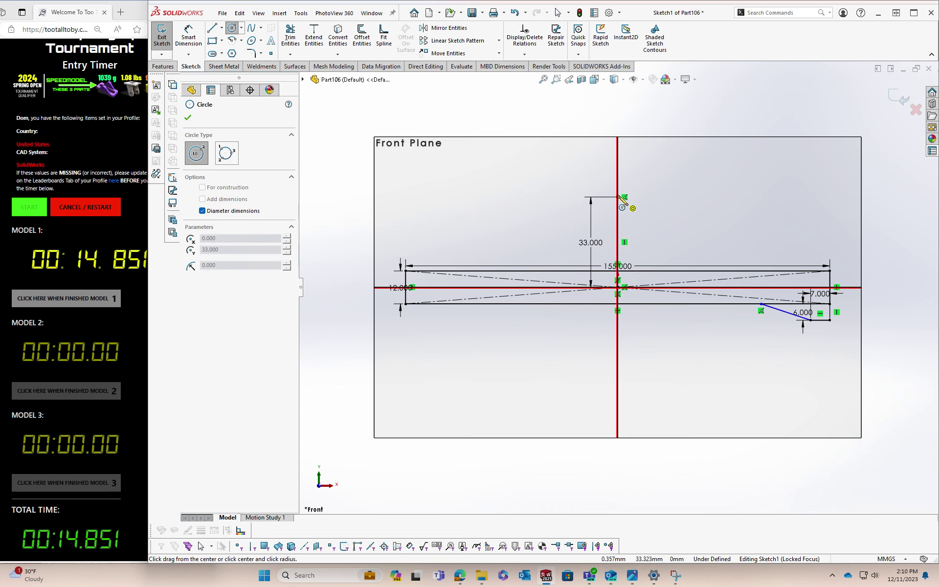
{"action": "type", "text": "18"}
{"action": "key", "text": "Return"}
{"action": "left_click", "coordinate": [621, 196]}
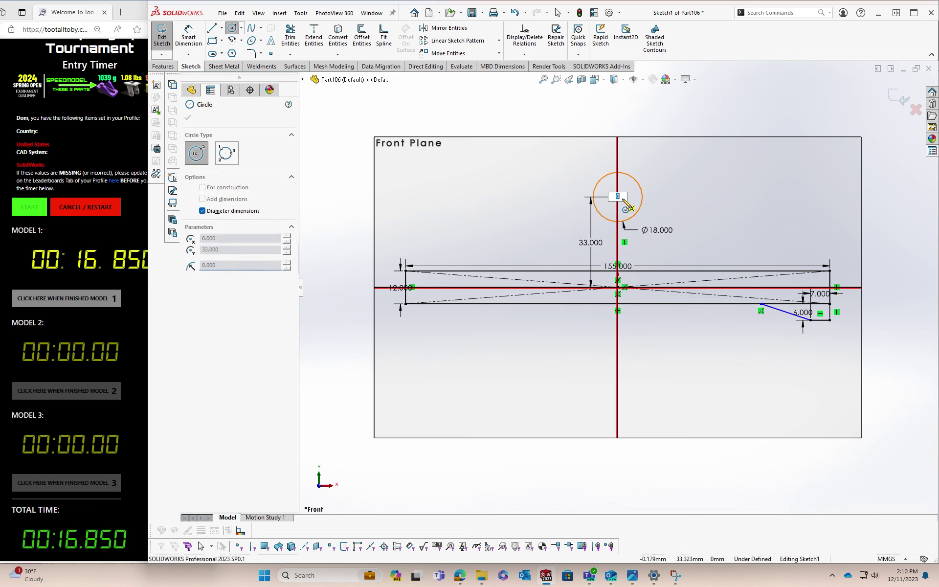
{"action": "type", "text": "5"}
{"action": "key", "text": "Return"}
Step: Draw a line tangent to the Ø35 circle down to the bar, dimensioned at 50°
{"action": "key", "text": "l"}
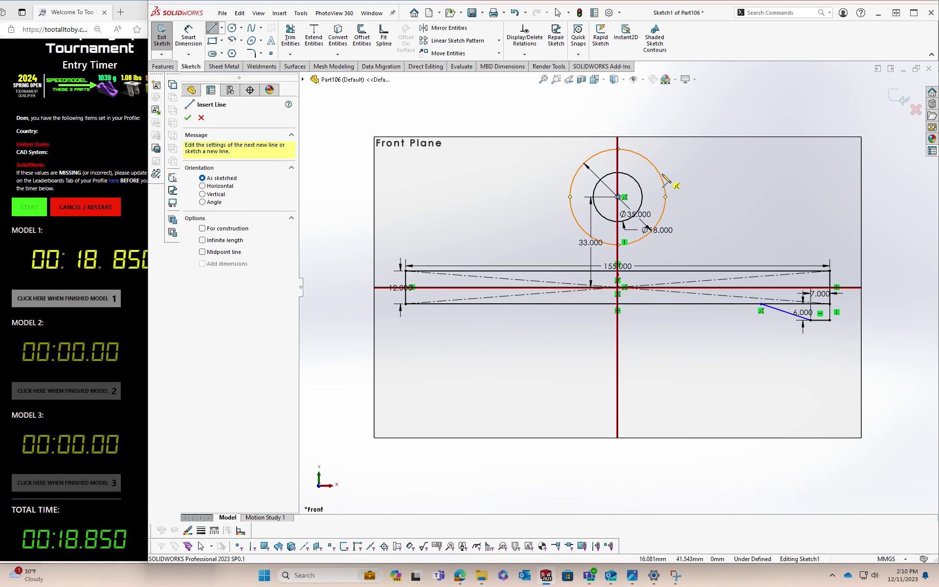
{"action": "left_click", "coordinate": [658, 172]}
{"action": "left_click", "coordinate": [721, 270]}
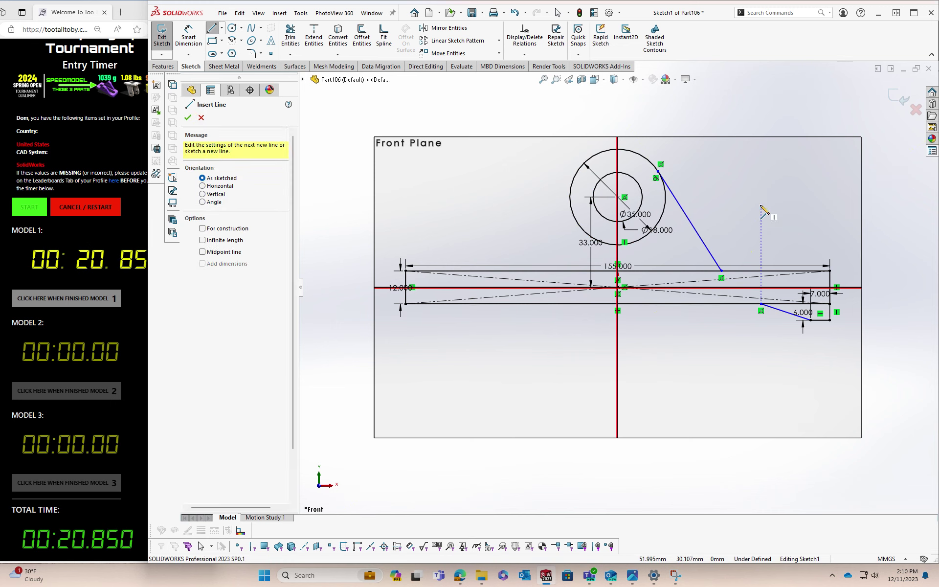
{"action": "key", "text": "d"}
{"action": "left_click", "coordinate": [714, 259]}
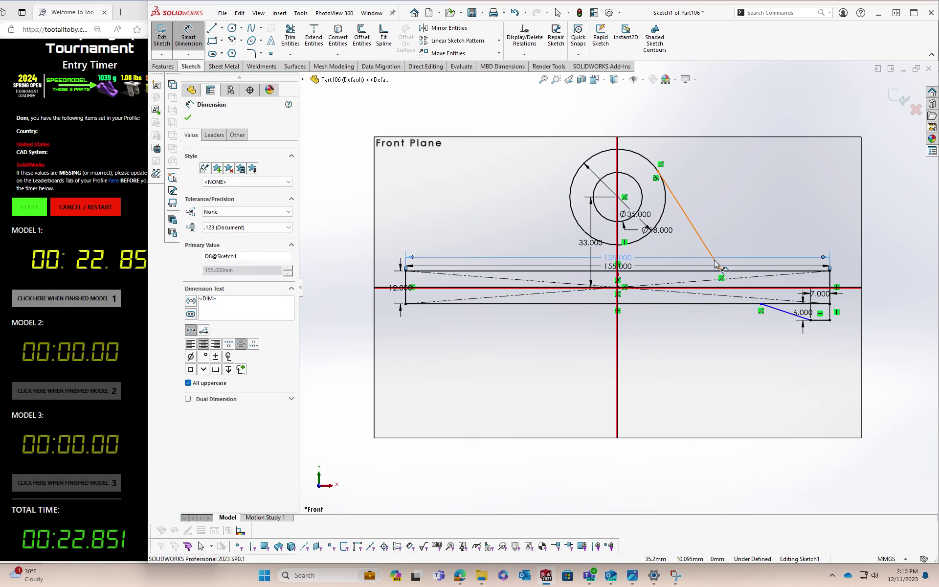
{"action": "left_click", "coordinate": [685, 257]}
{"action": "type", "text": "50"}
{"action": "key", "text": "Return"}
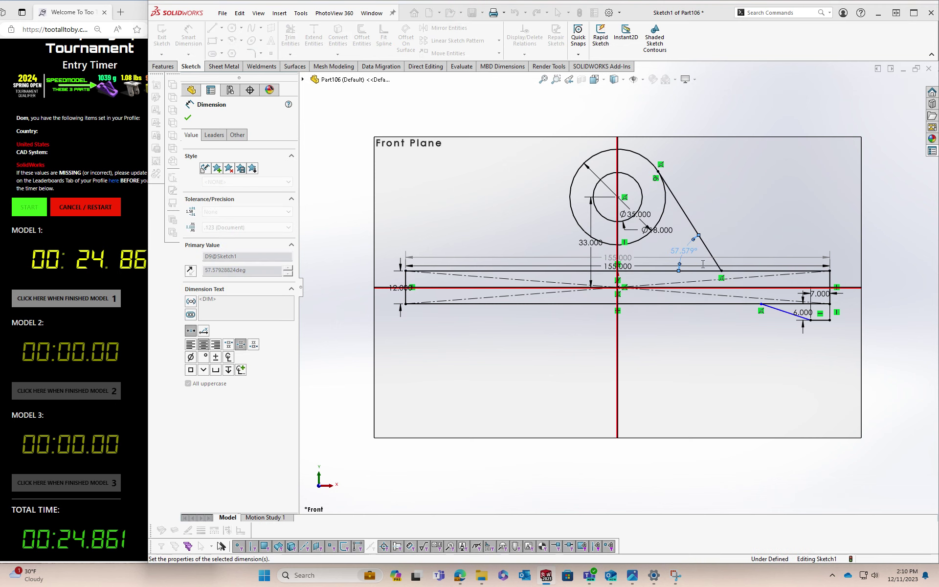
Step: Dimension the short slanted line at 30° and select the completed sketch
{"action": "scroll", "coordinate": [852, 344], "scroll_direction": "down", "scroll_amount": 2}
{"action": "left_click", "coordinate": [745, 285]}
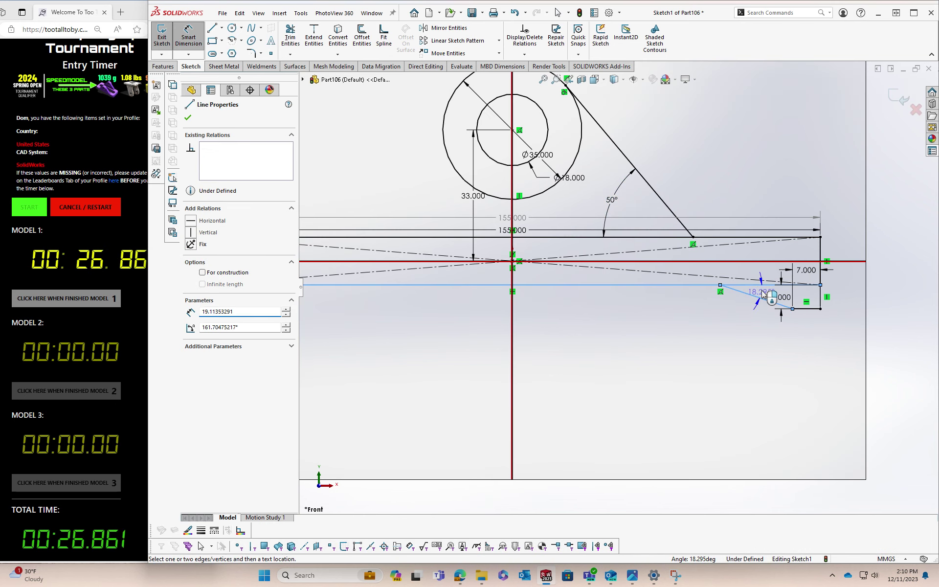
{"action": "left_click", "coordinate": [741, 292]}
{"action": "type", "text": "30"}
{"action": "key", "text": "Return"}
{"action": "key", "text": "Escape"}
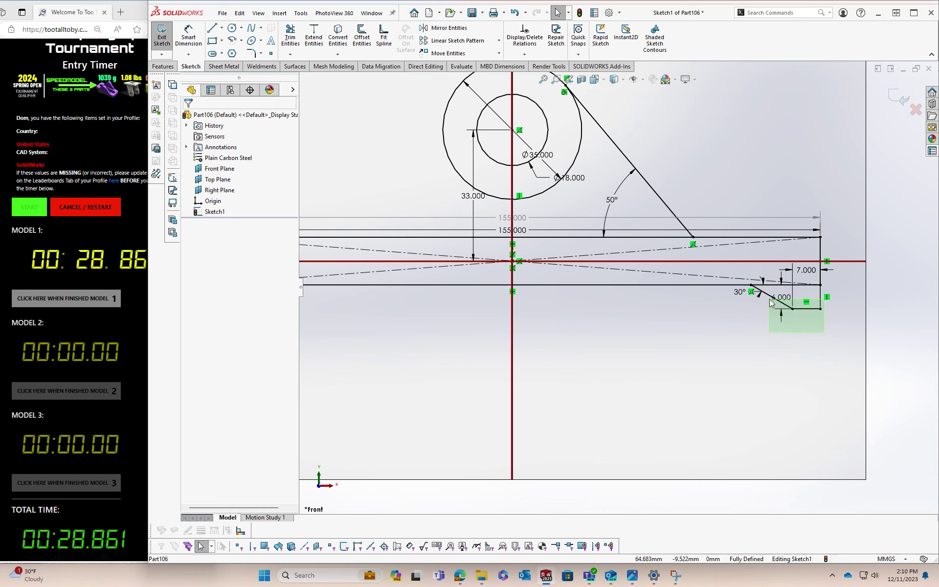
{"action": "left_click_drag", "start_coordinate": [770, 300], "coordinate": [771, 277]}
{"action": "left_click_drag", "start_coordinate": [689, 219], "coordinate": [570, 212]}
Step: Extrude the circles into the hollow boss, then the bar and gusset regions 60 mm mid-plane
{"action": "key", "text": "f"}
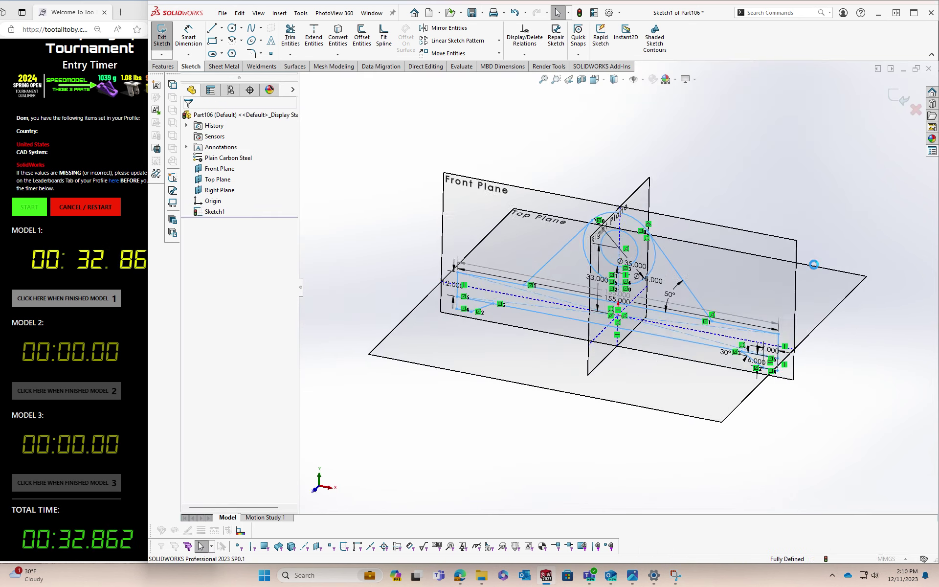
{"action": "key", "text": "Return"}
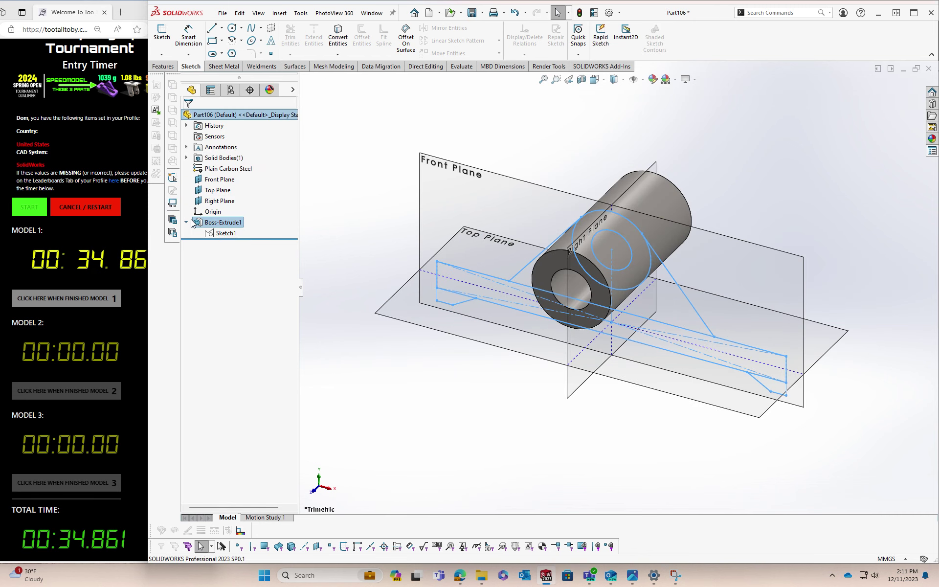
{"action": "left_click", "coordinate": [236, 235]}
{"action": "key", "text": "Return"}
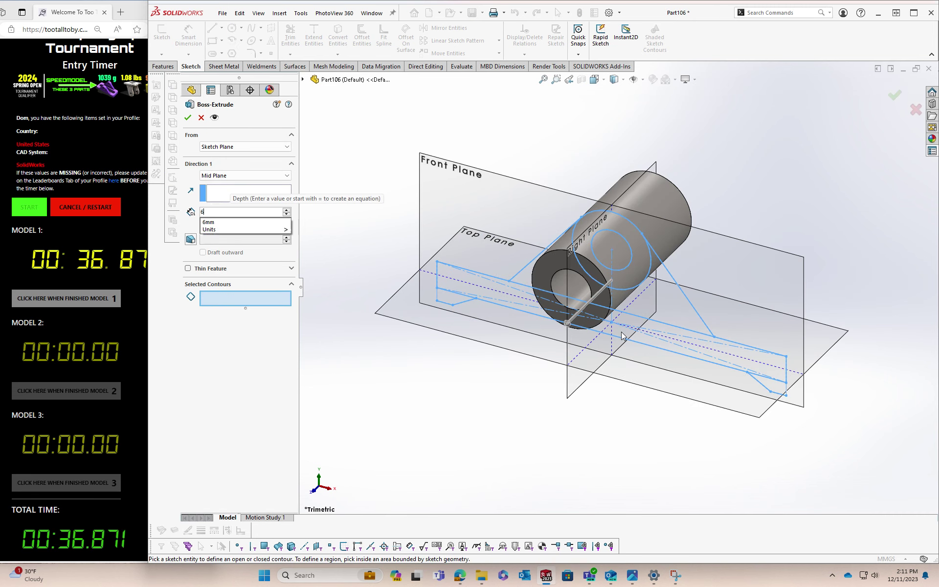
{"action": "left_click", "coordinate": [666, 332]}
{"action": "left_click", "coordinate": [777, 378]}
{"action": "left_click", "coordinate": [514, 316]}
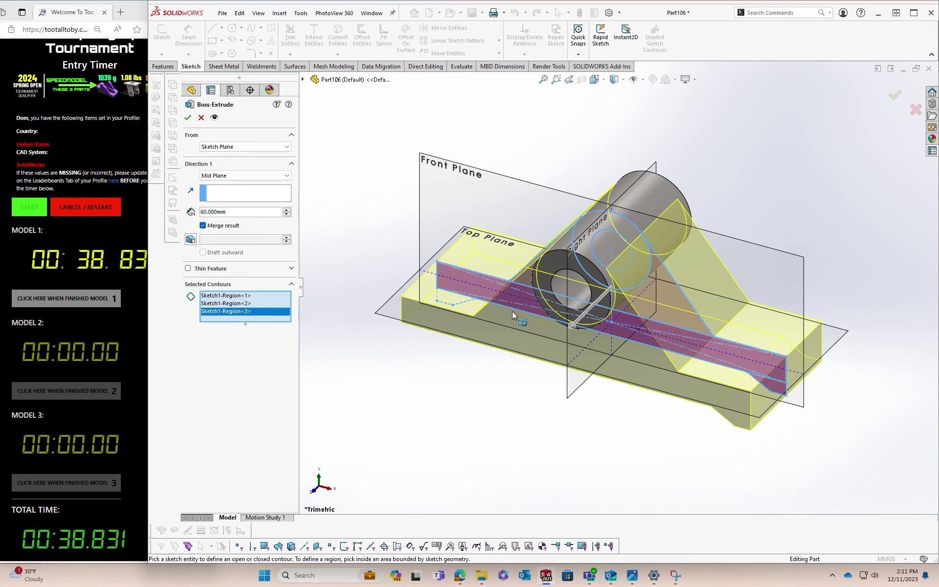
{"action": "key", "text": "Return"}
{"action": "left_click", "coordinate": [460, 290]}
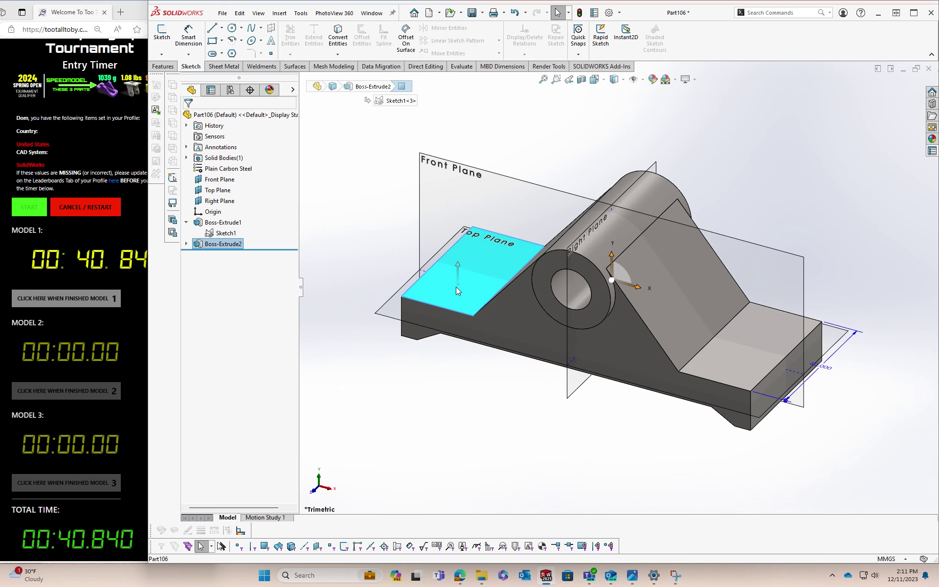
Step: Cut a 40 mm wide centred rectangle through the middle of the gusset and boss
{"action": "key", "text": "ctrl+8"}
{"action": "key", "text": "r"}
{"action": "left_click", "coordinate": [618, 287]}
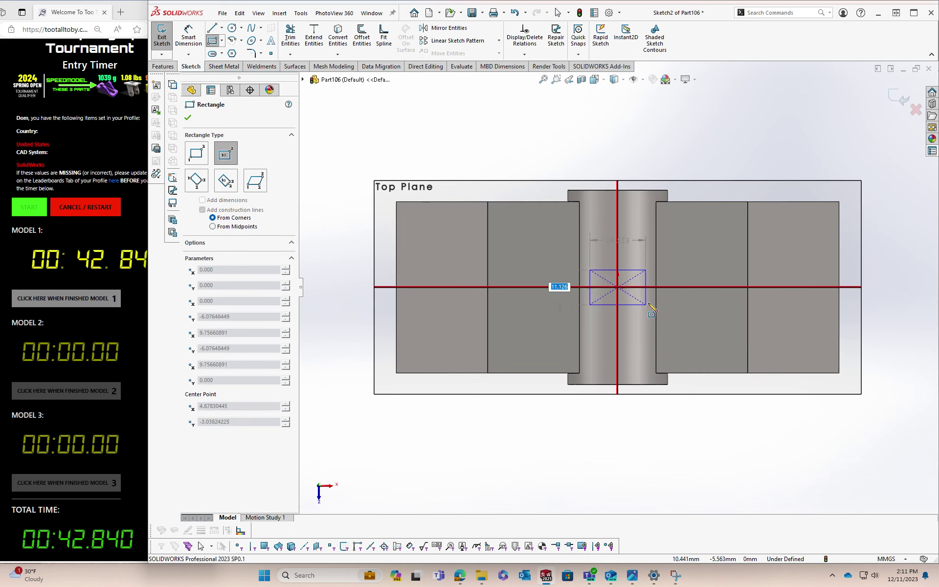
{"action": "type", "text": "0"}
{"action": "key", "text": "Return"}
{"action": "left_click", "coordinate": [826, 344]}
{"action": "key", "text": "Escape"}
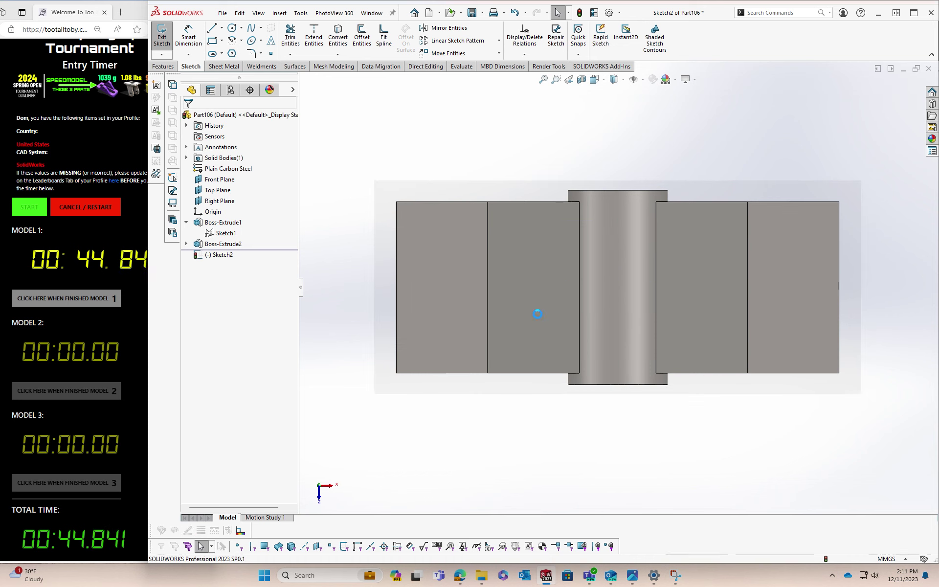
{"action": "left_click", "coordinate": [173, 180]}
{"action": "key", "text": "Return"}
Step: Sketch a rectangle on the base top face matching its outline, with R10 rounded corners
{"action": "left_click", "coordinate": [483, 283]}
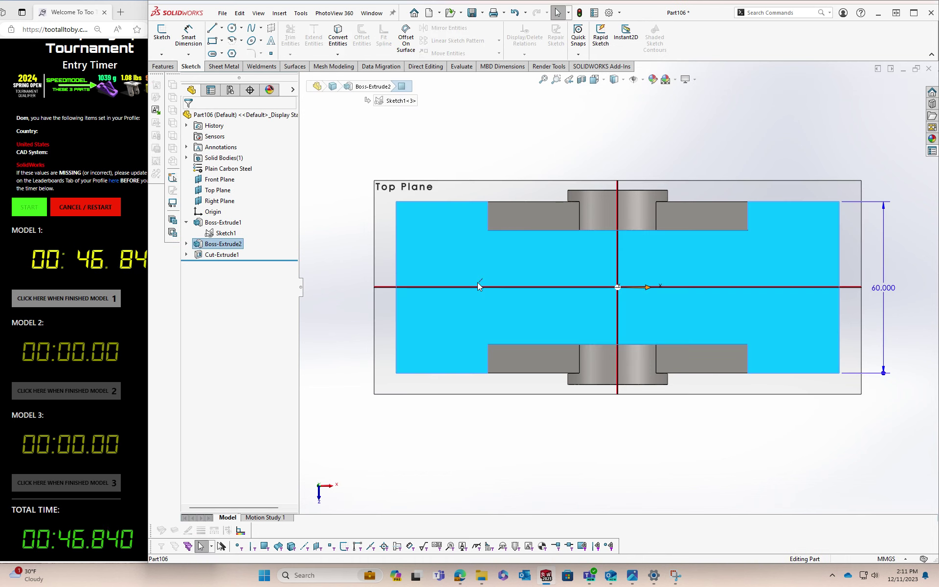
{"action": "key", "text": "s"}
{"action": "key", "text": "r"}
{"action": "left_click", "coordinate": [617, 287]}
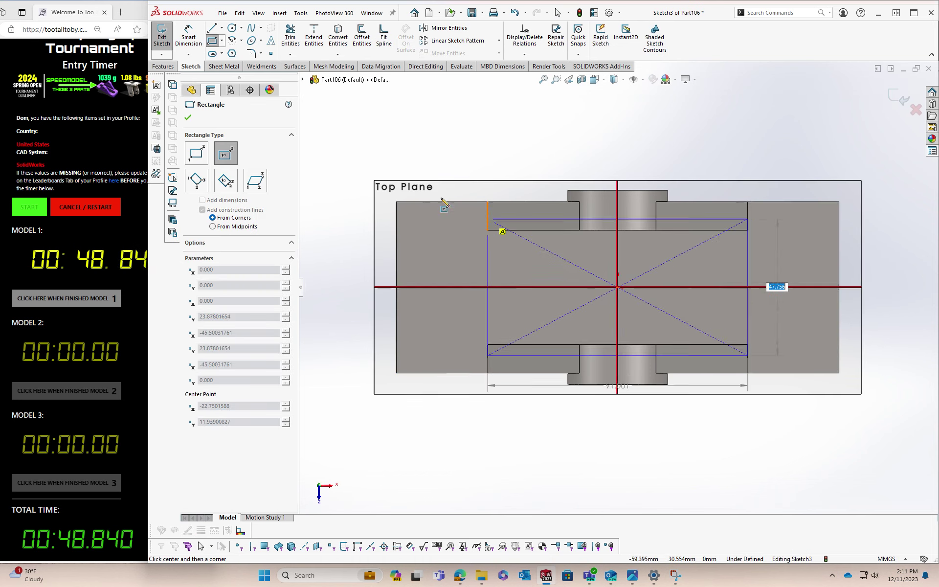
{"action": "left_click", "coordinate": [399, 202]}
{"action": "key", "text": "f"}
{"action": "key", "text": "Escape"}
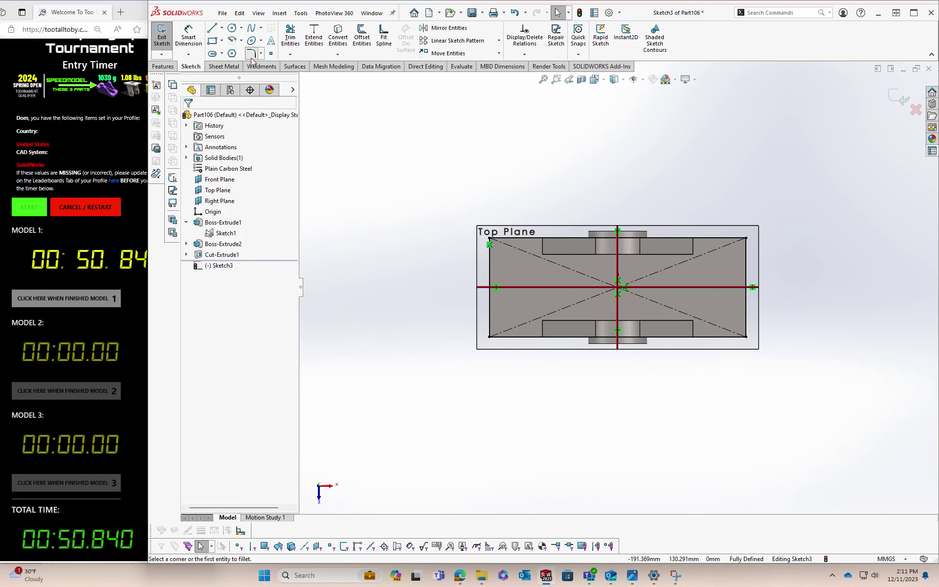
{"action": "left_click_drag", "start_coordinate": [425, 182], "coordinate": [872, 440]}
{"action": "key", "text": "Return"}
Step: Add a 115 mm straight slot, cut away outside the outline, and check weight 1039.049 g
{"action": "key", "text": "s"}
{"action": "type", "text": "57.5"}
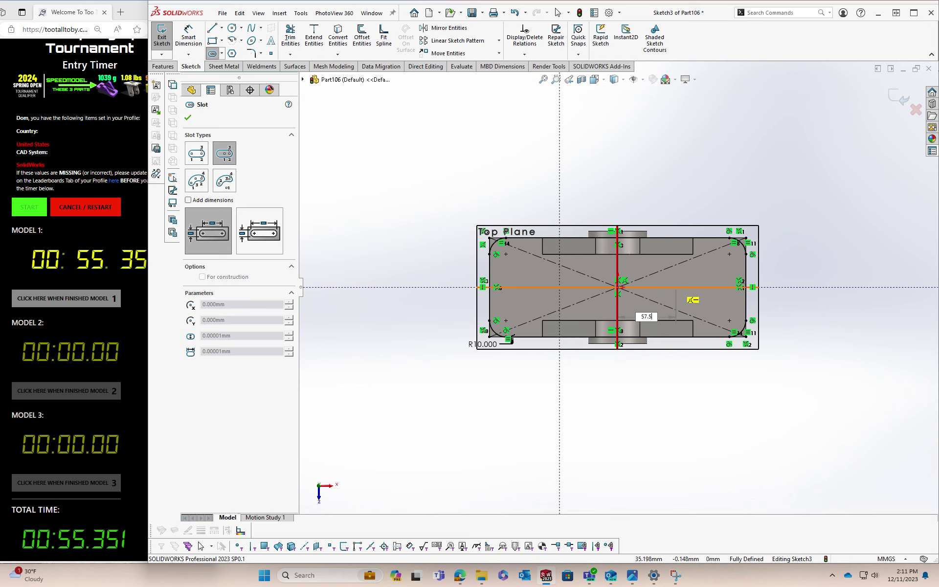
{"action": "key", "text": "Return"}
{"action": "left_click", "coordinate": [713, 321]}
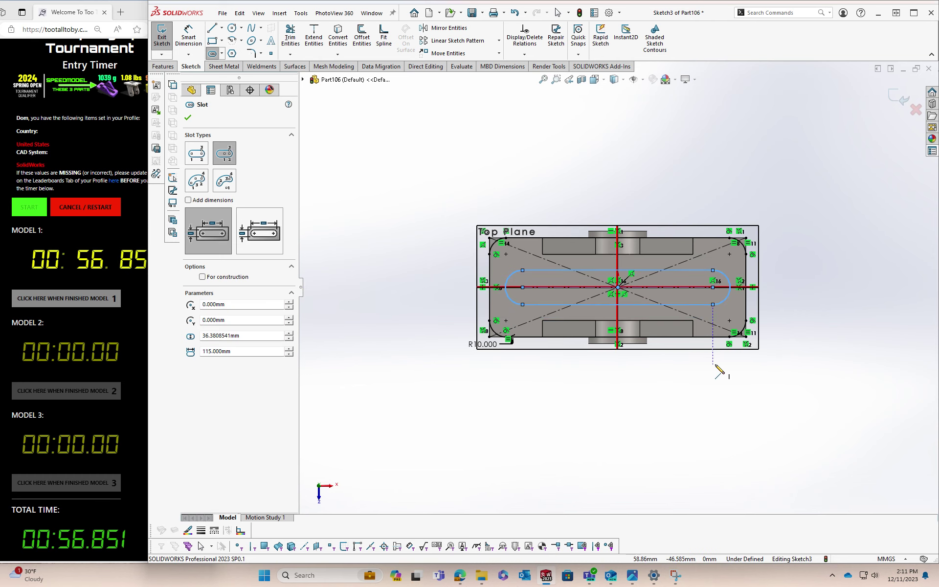
{"action": "key", "text": "c"}
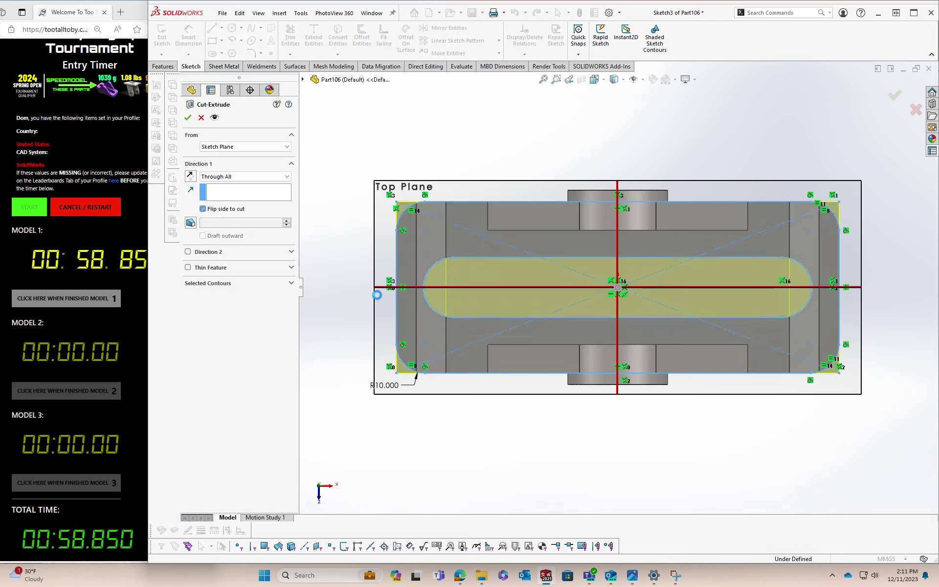
{"action": "key", "text": "Return"}
{"action": "left_click", "coordinate": [932, 151]}
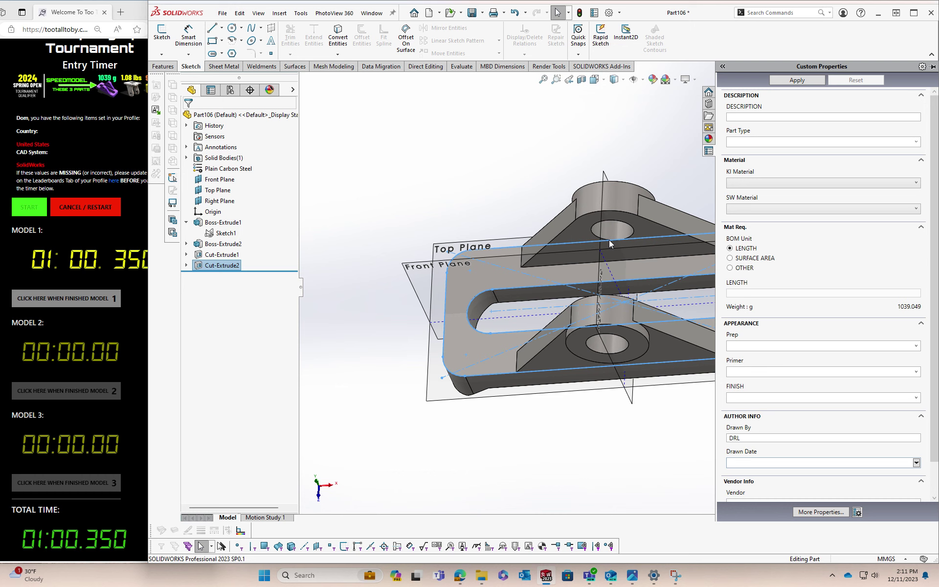
Step: Switch the timer to Model 2 and create a new standard part
{"action": "left_click", "coordinate": [20, 294]}
{"action": "left_click", "coordinate": [617, 287]}
{"action": "key", "text": "ctrl+n"}
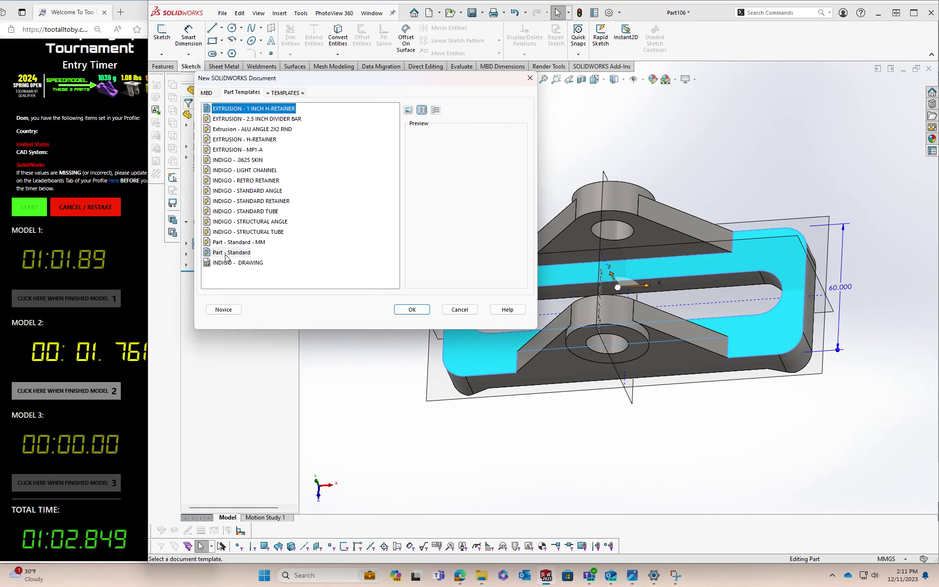
{"action": "double_click", "coordinate": [226, 252]}
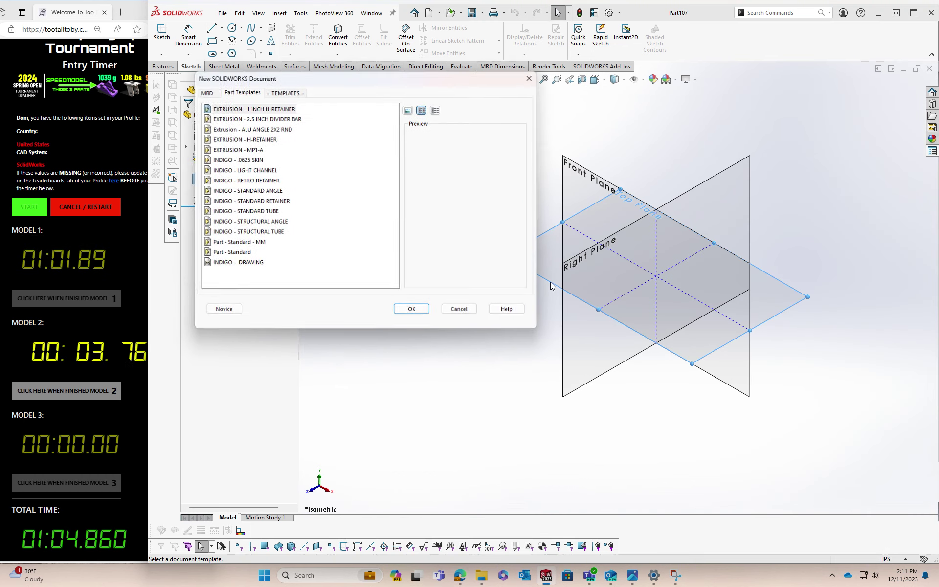
Step: Sketch a 3.000 × 2.500 centre rectangle at the origin on the Top Plane
{"action": "key", "text": "r"}
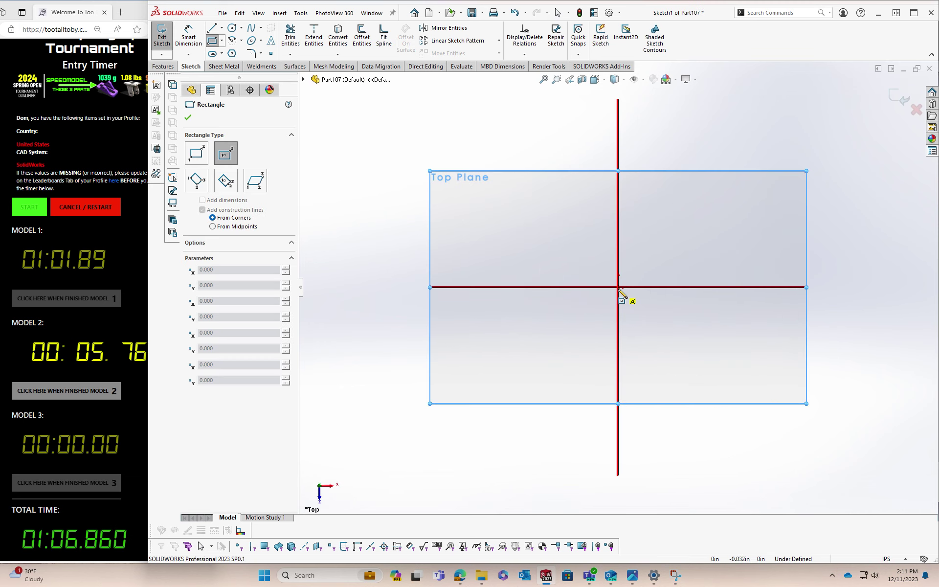
{"action": "left_click", "coordinate": [618, 287]}
{"action": "key", "text": "Tab"}
{"action": "type", "text": "3"}
{"action": "key", "text": "Return"}
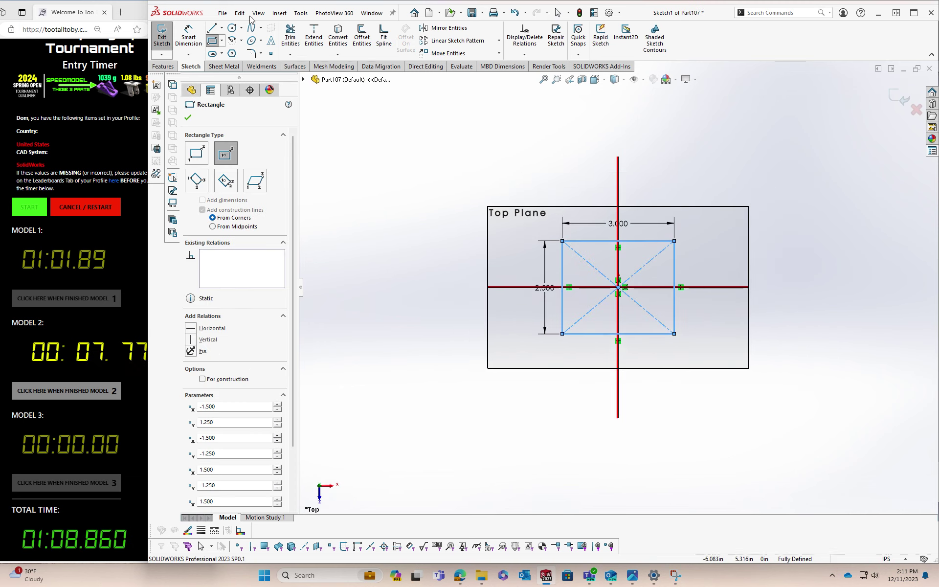
{"action": "key", "text": "Escape"}
Step: Round all four corners R.375 and extrude the plate .2 thick mid-plane
{"action": "key", "text": "shift+f"}
{"action": "type", "text": ".375"}
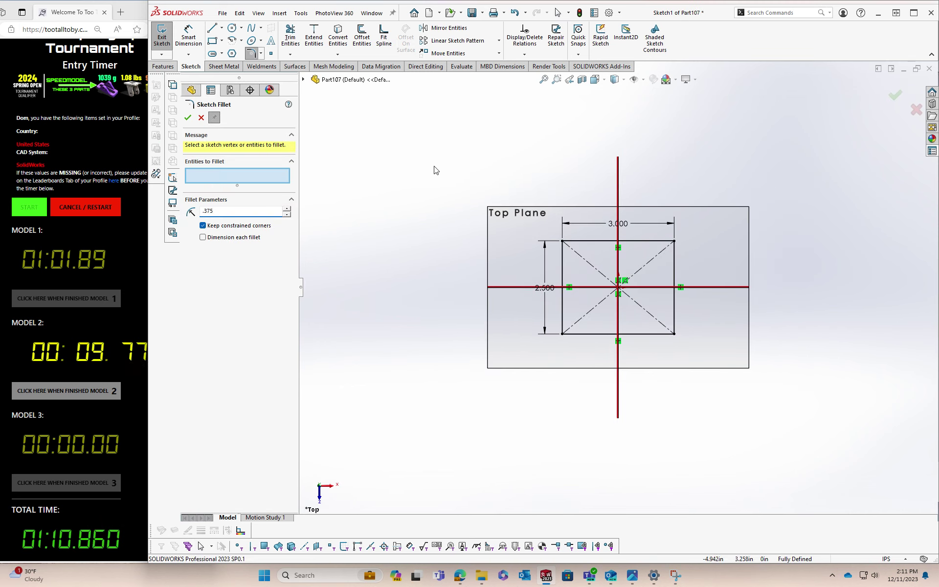
{"action": "left_click_drag", "start_coordinate": [436, 170], "coordinate": [874, 426]}
{"action": "key", "text": "Return"}
{"action": "type", "text": "e.250in"}
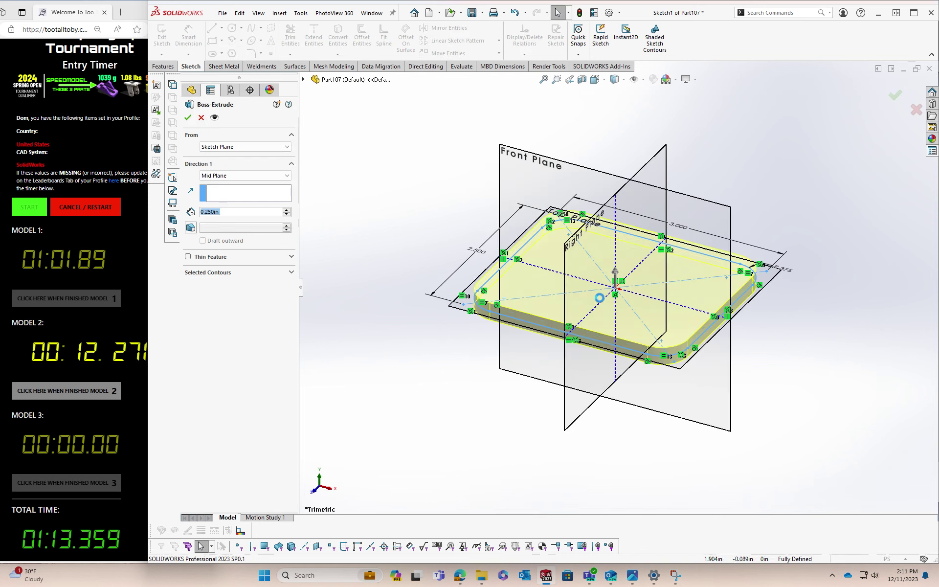
{"action": "key", "text": "Return"}
{"action": "left_click", "coordinate": [544, 262]}
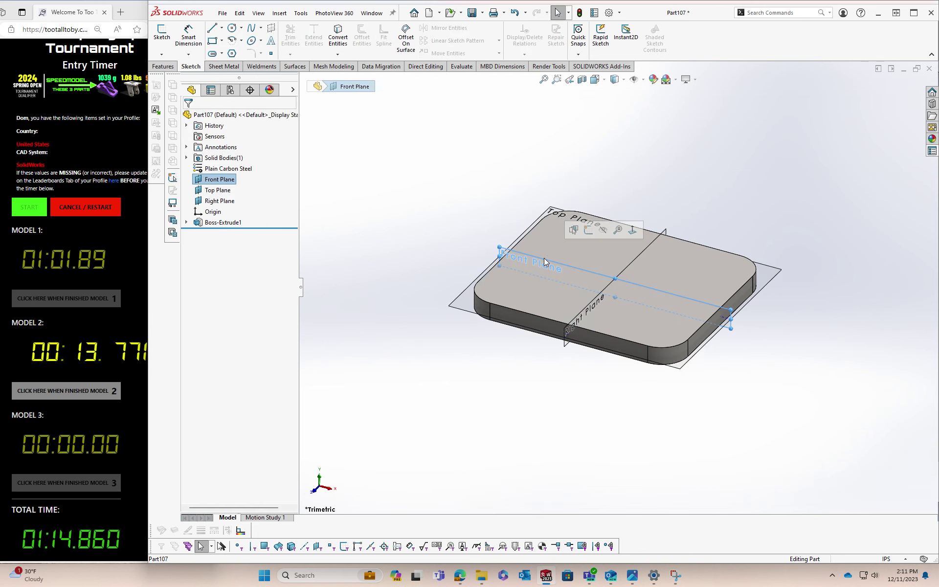
Step: On the Front Plane, draw 2.000 vertical and 1.000 horizontal construction lines plus an angled centreline
{"action": "key", "text": "s"}
{"action": "key", "text": "l"}
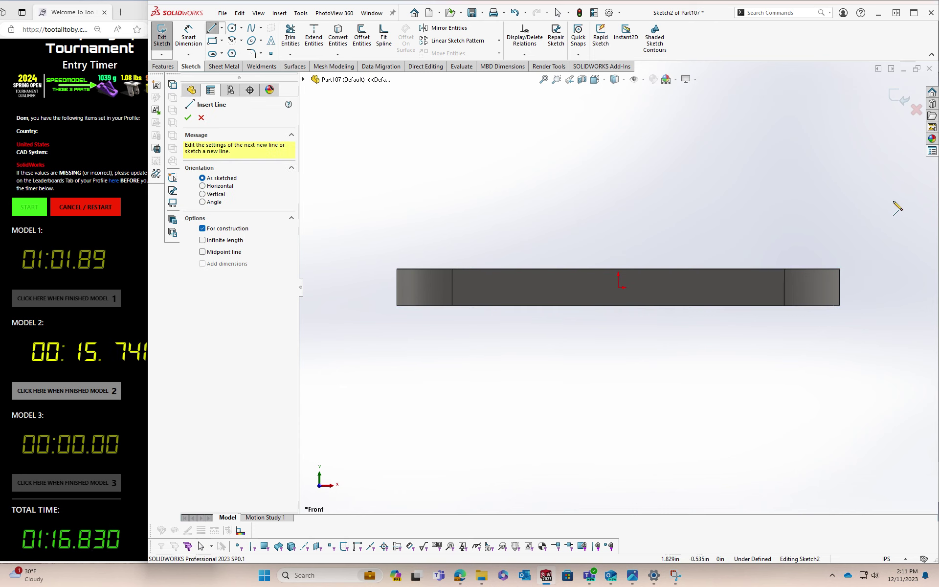
{"action": "left_click", "coordinate": [839, 269]}
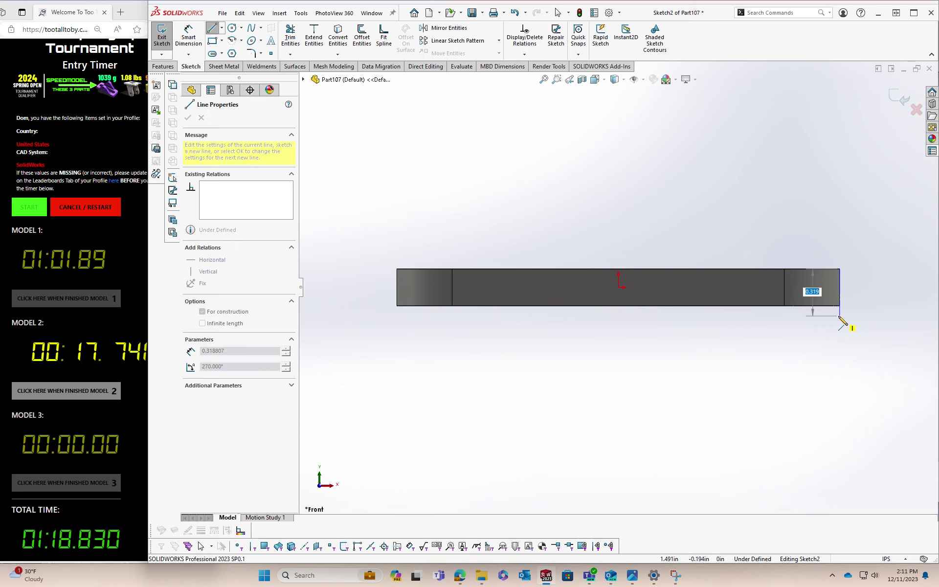
{"action": "type", "text": "2"}
{"action": "key", "text": "Return"}
{"action": "type", "text": "1"}
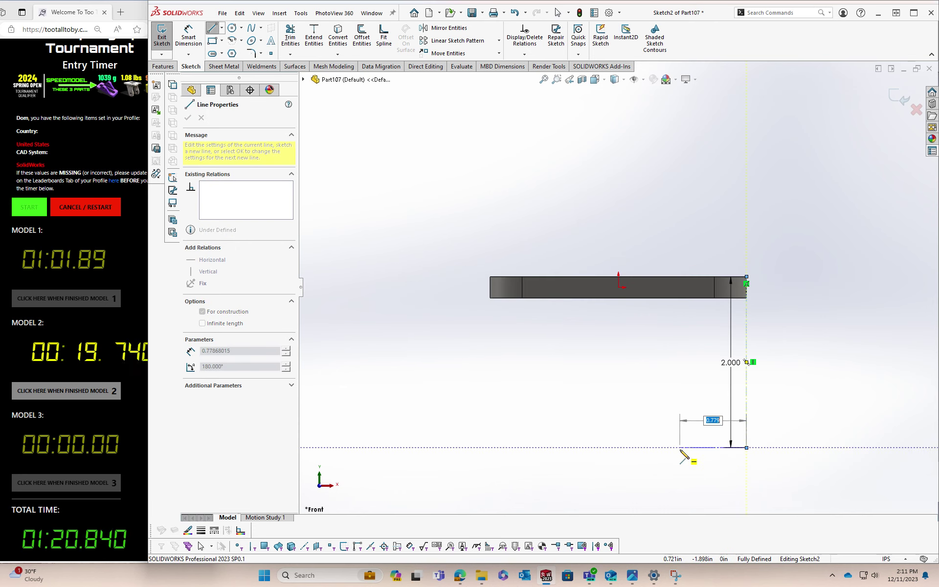
{"action": "key", "text": "Return"}
{"action": "left_click", "coordinate": [562, 283]}
{"action": "key", "text": "Escape"}
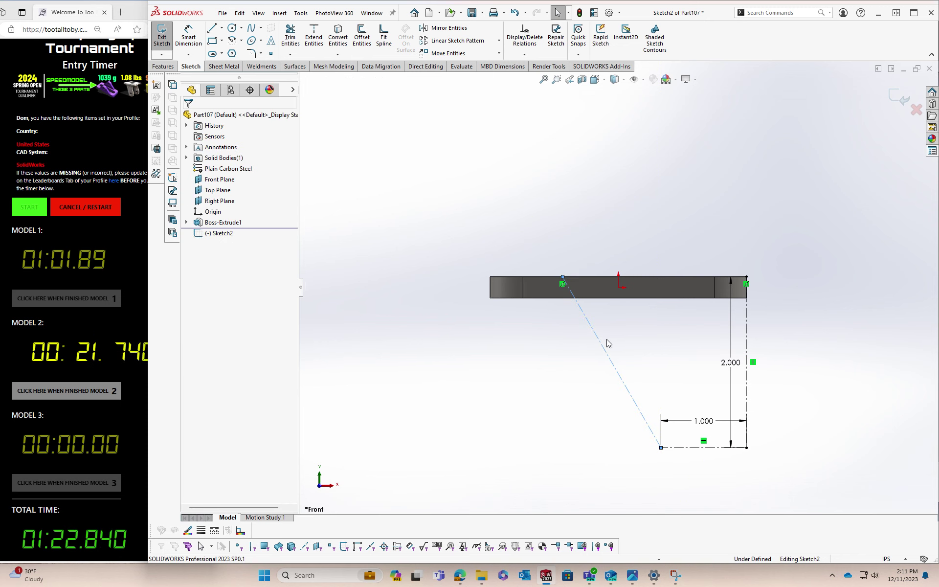
Step: Offset the centreline .625 to both sides with capped ends and dimension the lug at 70°
{"action": "left_click", "coordinate": [602, 339]}
{"action": "type", "text": "o."}
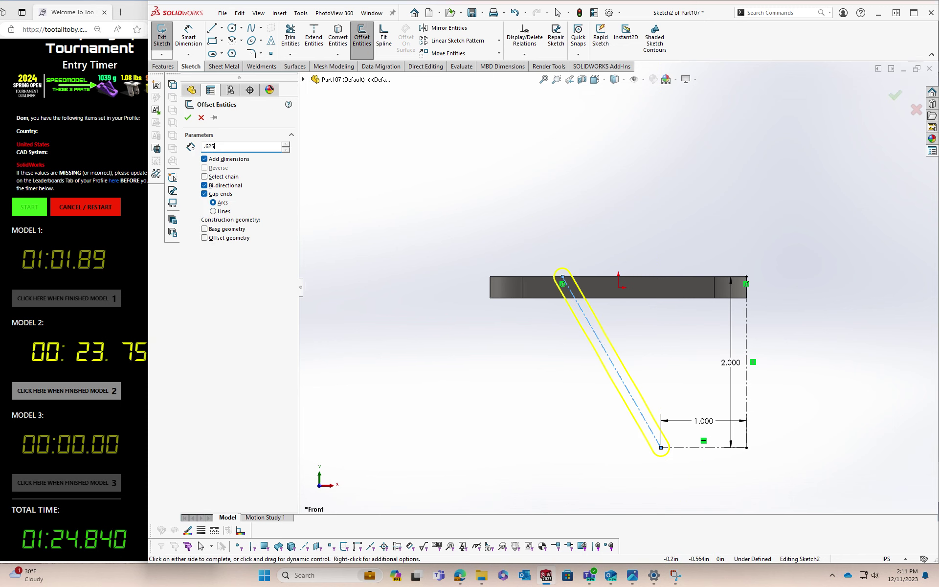
{"action": "key", "text": "Return"}
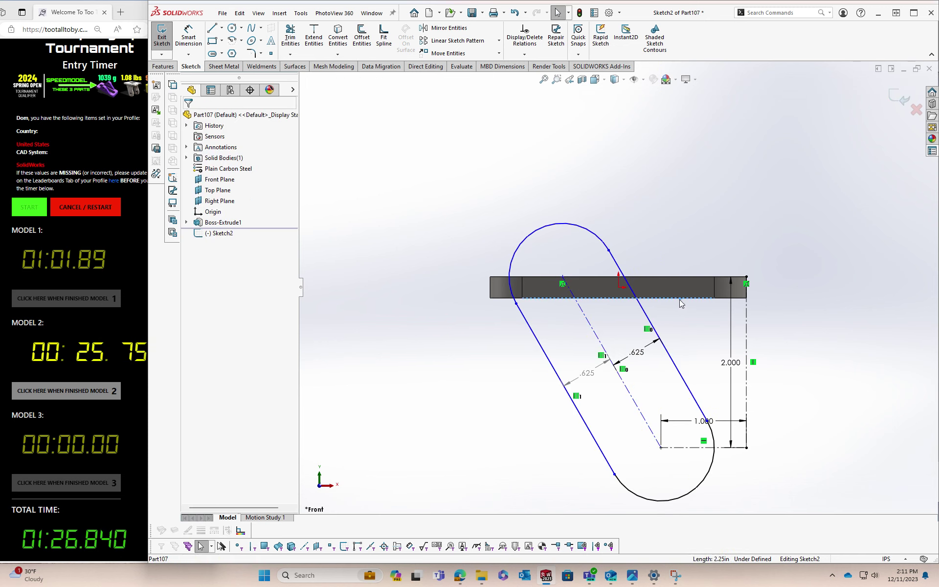
{"action": "key", "text": "d"}
{"action": "left_click", "coordinate": [680, 298]}
{"action": "left_click", "coordinate": [642, 323]}
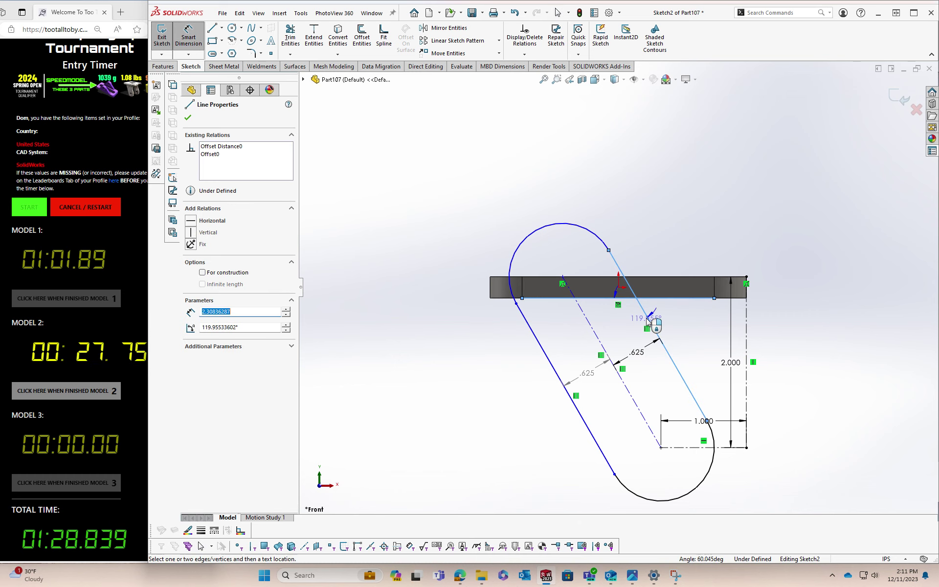
{"action": "left_click", "coordinate": [658, 313]}
{"action": "type", "text": "70"}
{"action": "key", "text": "Return"}
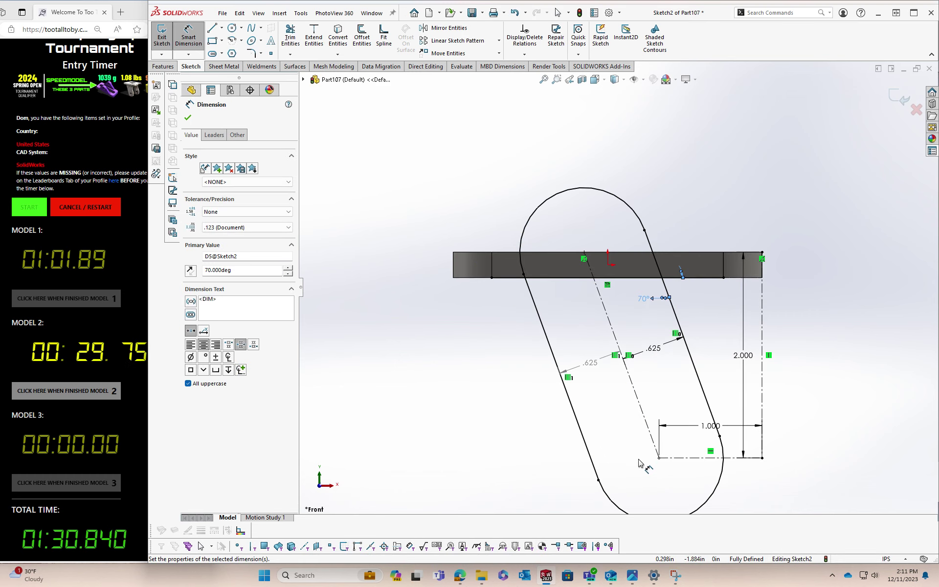
Step: Add a Ø.500 hole and extrude the lug 2.000 mid-plane
{"action": "type", "text": "c.25"}
{"action": "key", "text": "Return"}
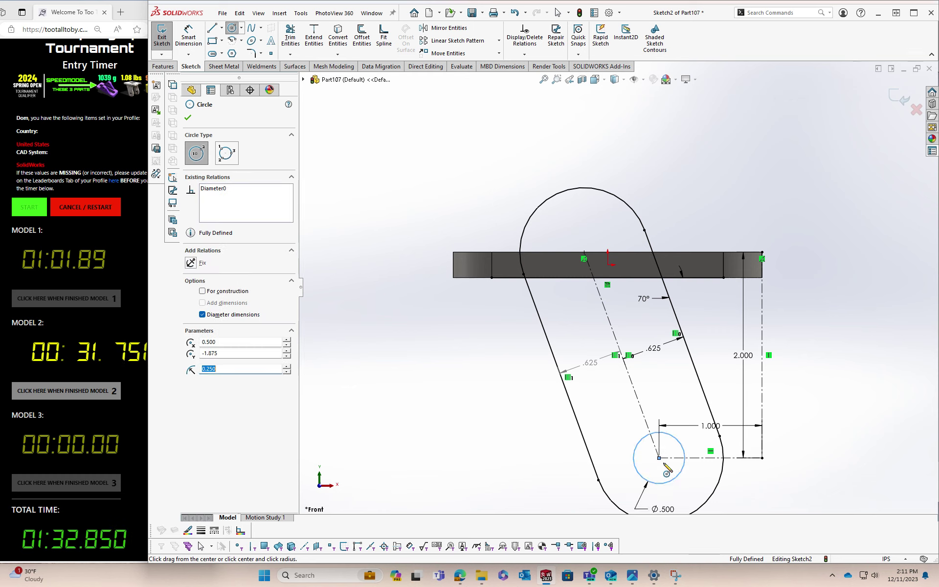
{"action": "key", "text": "Escape"}
{"action": "key", "text": "f"}
{"action": "key", "text": "e"}
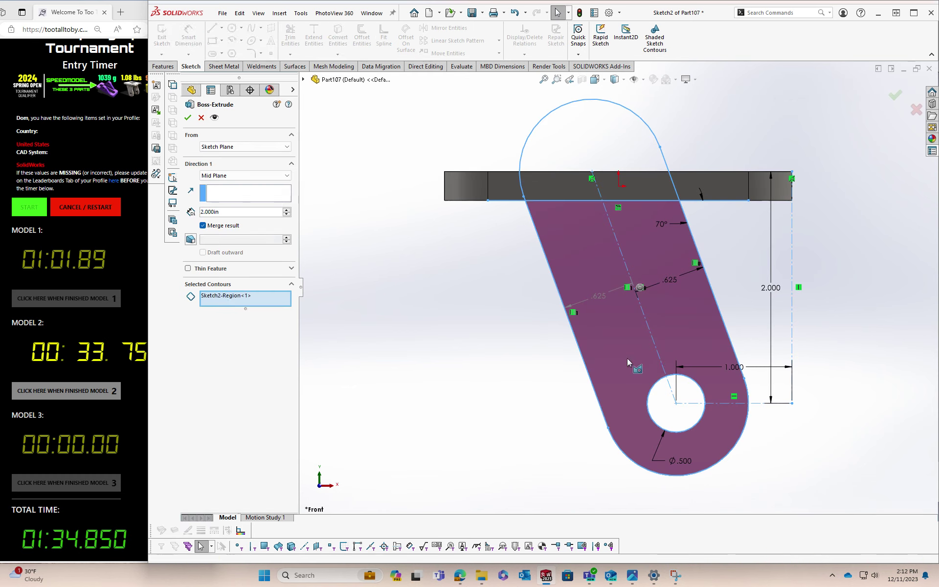
{"action": "key", "text": "Return"}
{"action": "left_click", "coordinate": [688, 241]}
Step: On the lug face, draw a 1.375 centreline up from the bottom midpoint and offset it .75 capped
{"action": "key", "text": "s"}
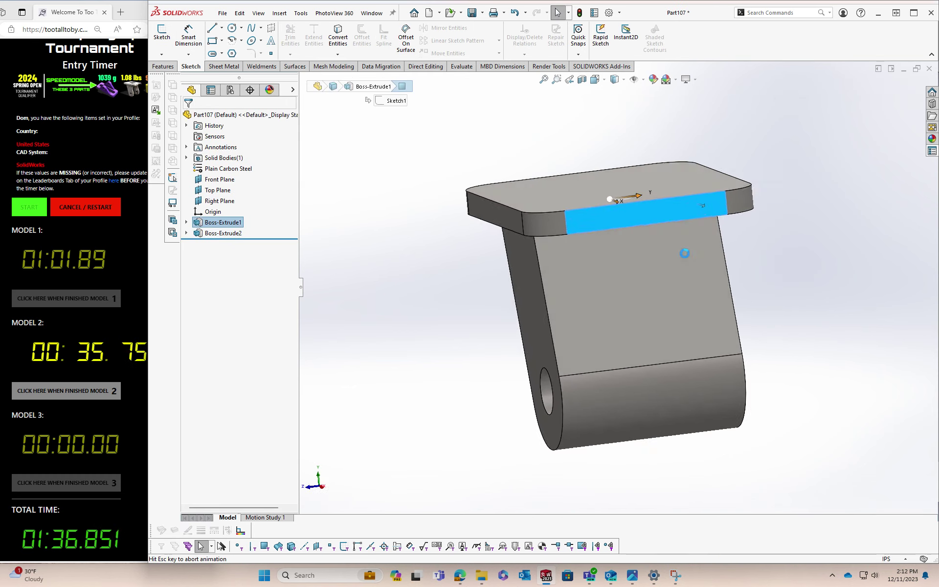
{"action": "key", "text": "l"}
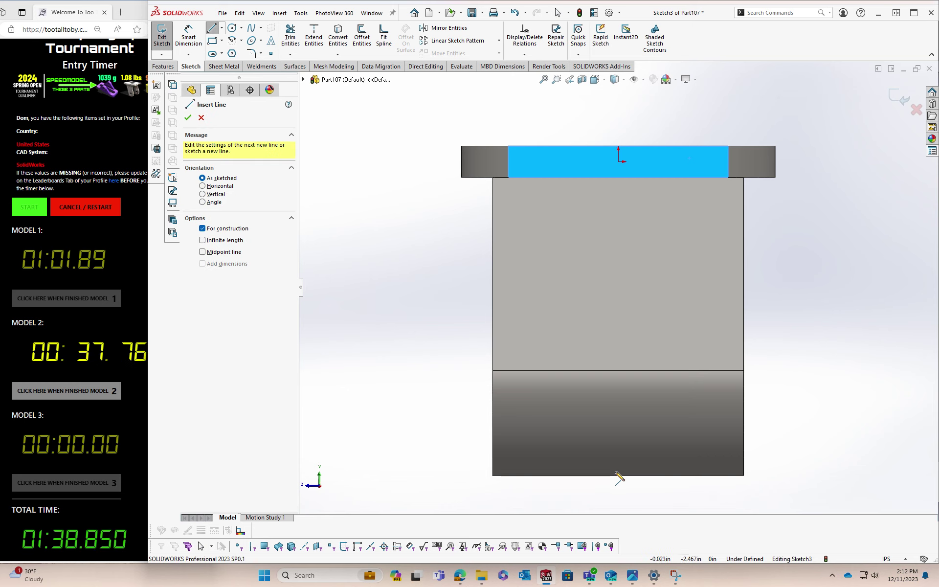
{"action": "left_click", "coordinate": [618, 475]}
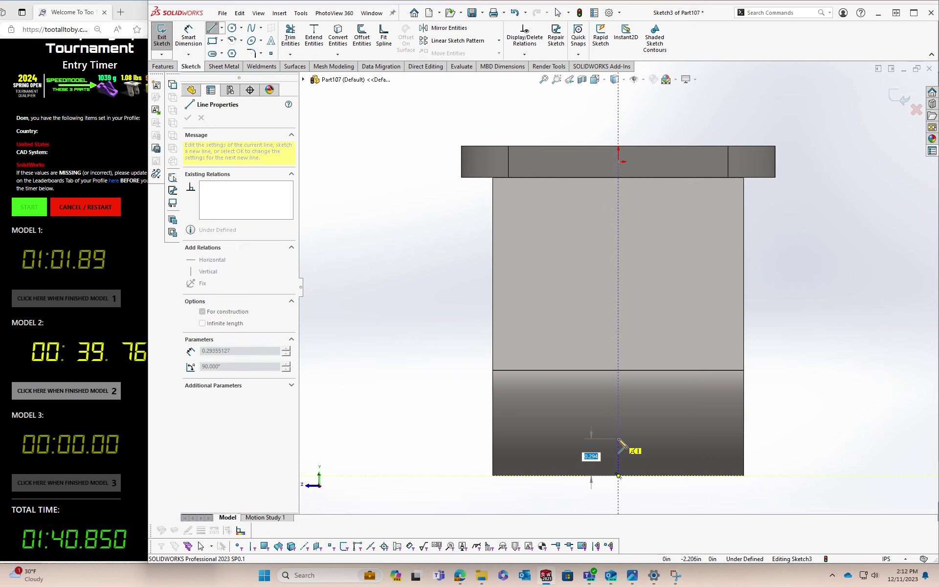
{"action": "type", "text": "1.375"}
{"action": "key", "text": "Return"}
{"action": "key", "text": "Escape"}
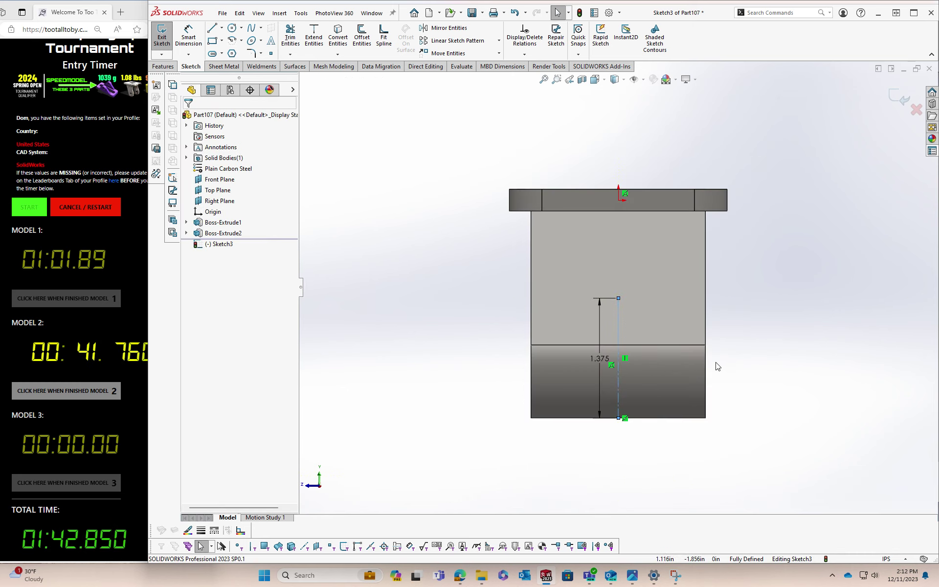
{"action": "key", "text": "o"}
{"action": "type", "text": ".75"}
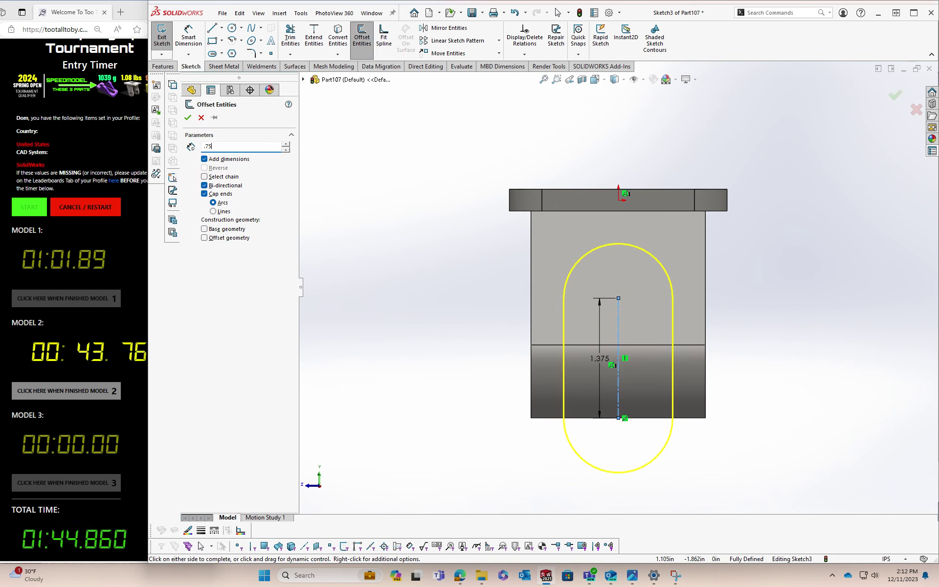
{"action": "key", "text": "Return"}
Step: Cut a Ø.500 through hole centred on the plate's top face
{"action": "key", "text": "c"}
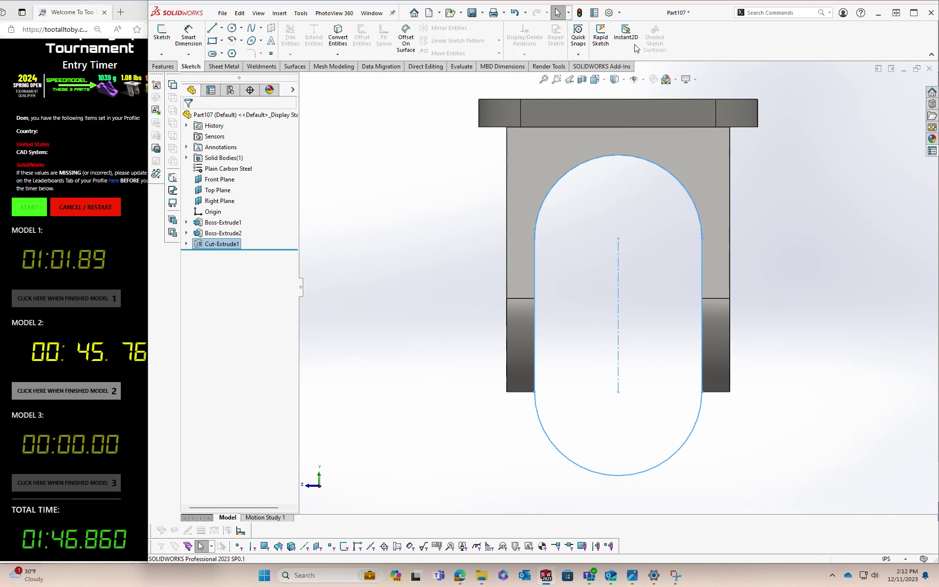
{"action": "key", "text": "ctrl+7"}
{"action": "left_click", "coordinate": [585, 154]}
{"action": "key", "text": "ctrl+8"}
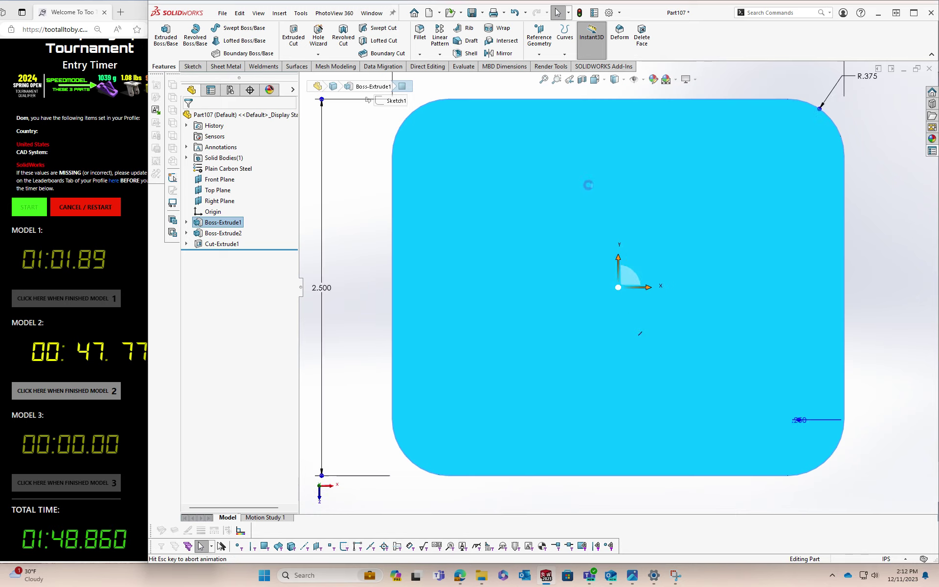
{"action": "key", "text": "c"}
{"action": "left_click", "coordinate": [621, 288]}
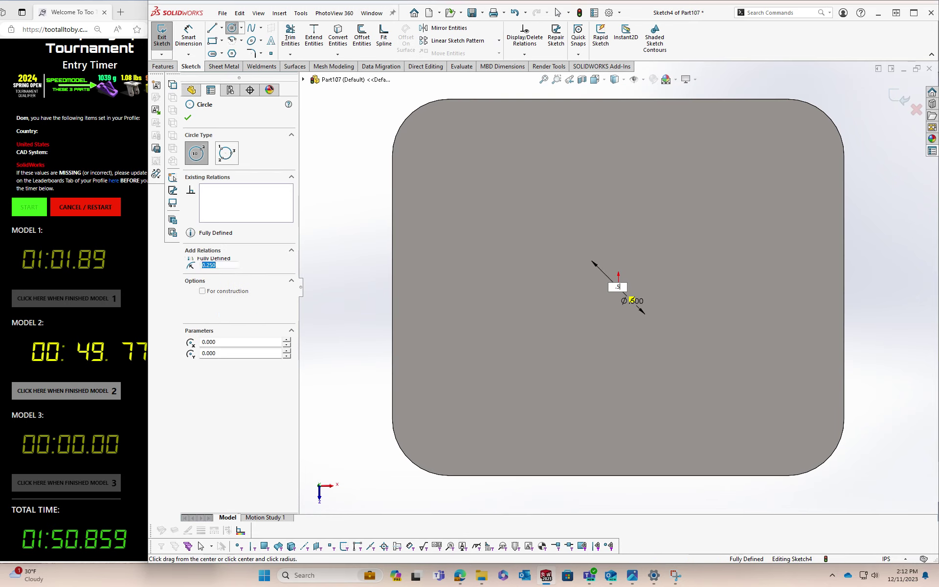
{"action": "scroll", "coordinate": [631, 299], "scroll_direction": "up", "scroll_amount": 3}
{"action": "key", "text": "Escape"}
{"action": "key", "text": "x"}
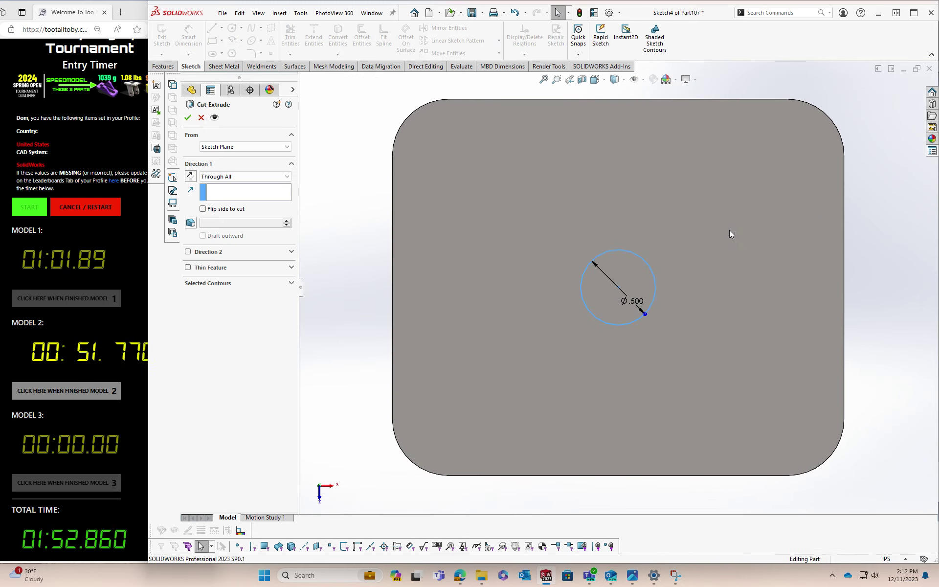
Step: Cut a shallow Ø1.250 counterbore recess centred on the same face
{"action": "key", "text": "Return"}
{"action": "left_click", "coordinate": [729, 233]}
{"action": "key", "text": "s"}
{"action": "key", "text": "c"}
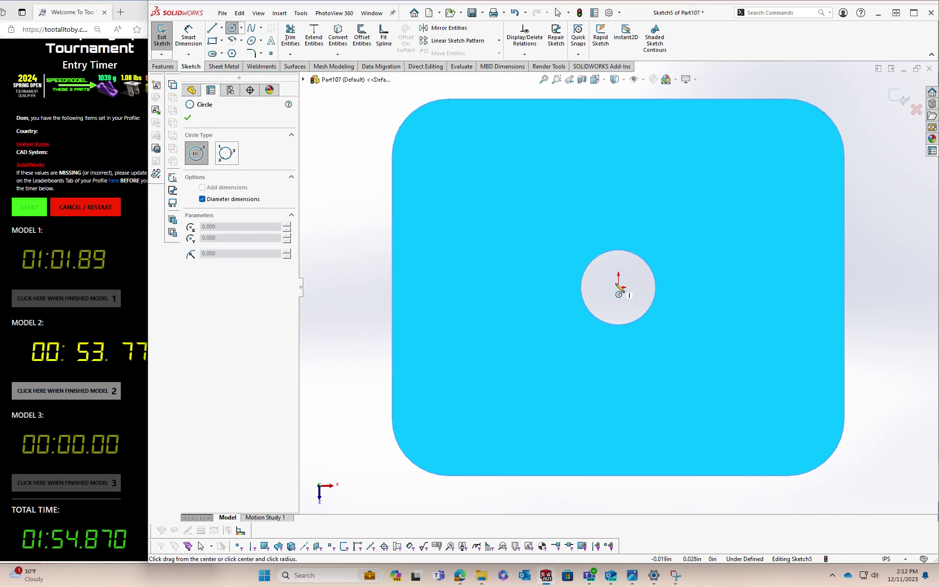
{"action": "left_click", "coordinate": [618, 287]}
{"action": "key", "text": "Return"}
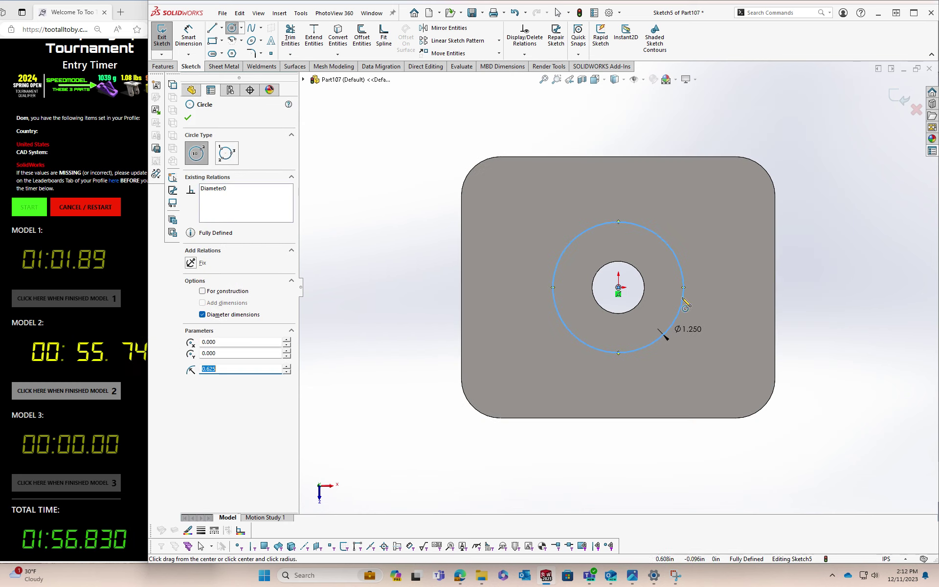
{"action": "key", "text": "Escape"}
{"action": "key", "text": "x"}
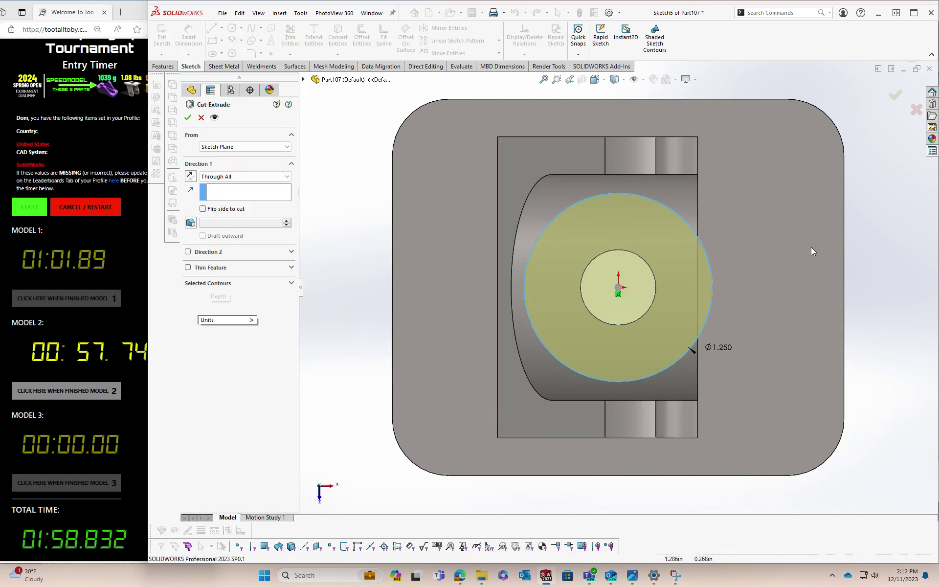
{"action": "key", "text": "Return"}
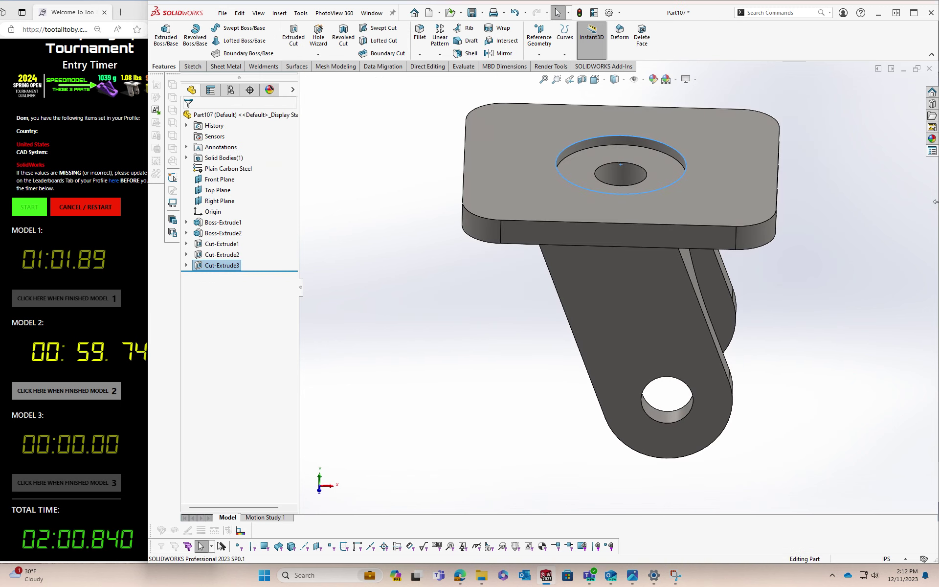
Step: Check the 1.080 lb part weight and stop the Model 2 timer
{"action": "left_click", "coordinate": [934, 152]}
{"action": "left_click", "coordinate": [46, 387]}
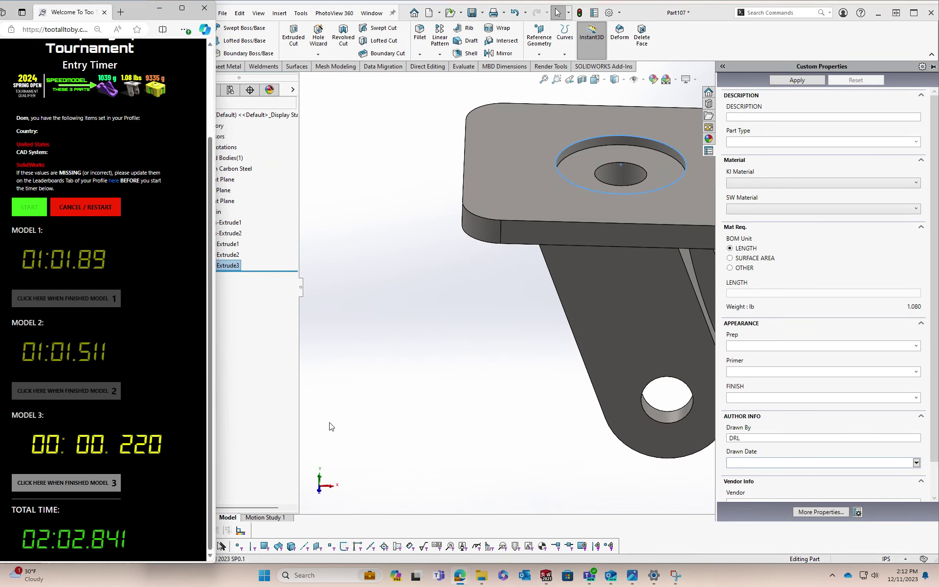
{"action": "left_click", "coordinate": [329, 426]}
Step: Create a new part from the millimetre template and select the Top Plane
{"action": "key", "text": "ctrl+n"}
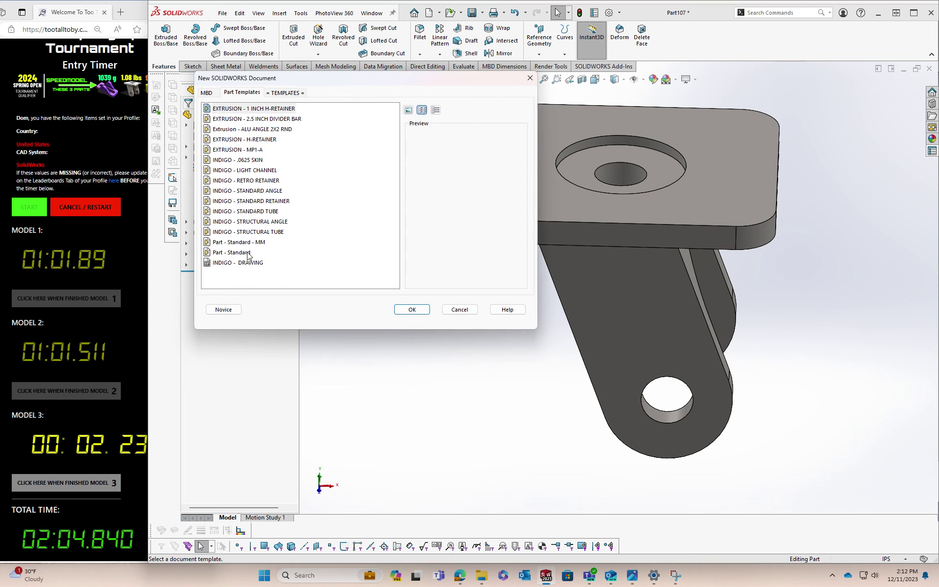
{"action": "double_click", "coordinate": [230, 244]}
{"action": "left_click", "coordinate": [534, 245]}
Step: Sketch a 220 × 160 centre rectangle at the origin
{"action": "key", "text": "r"}
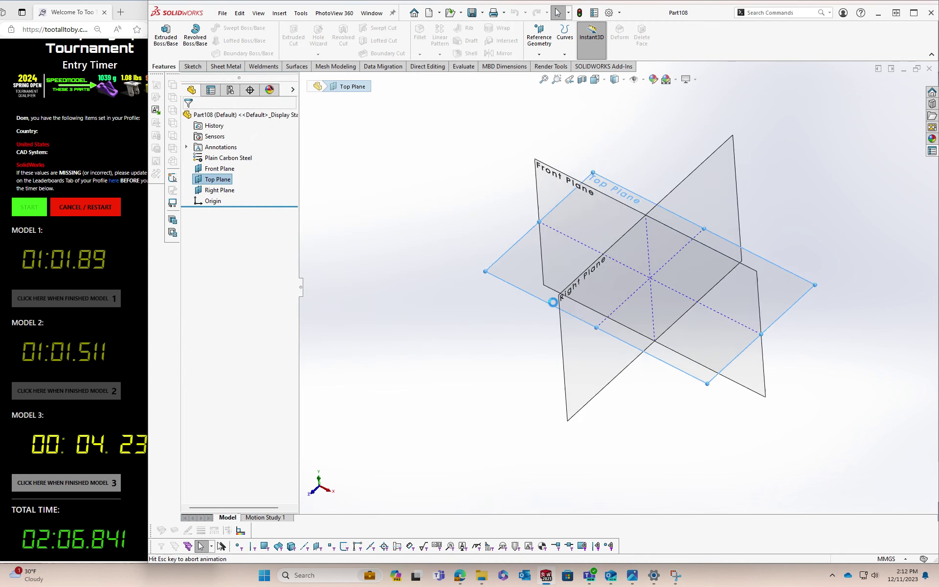
{"action": "left_click", "coordinate": [619, 288]}
{"action": "type", "text": "160"}
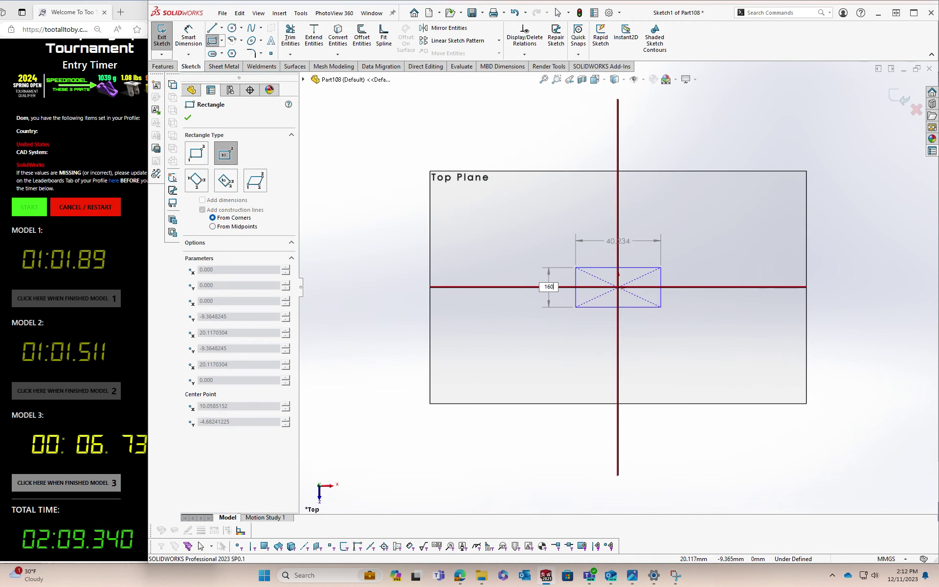
{"action": "key", "text": "Tab"}
{"action": "type", "text": "0"}
{"action": "key", "text": "Return"}
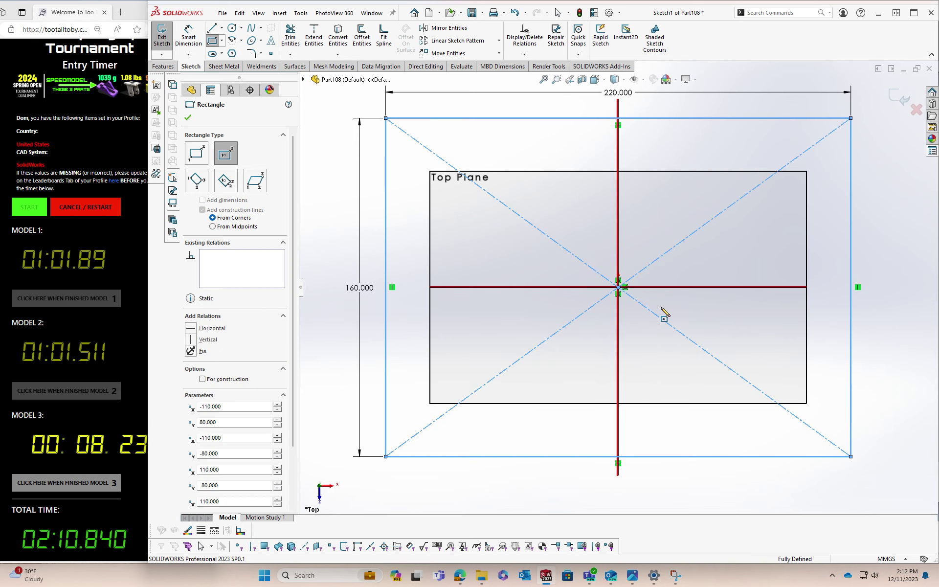
{"action": "key", "text": "Escape"}
Step: Chamfer all four rectangle corners by 15 mm
{"action": "left_click", "coordinate": [282, 77]}
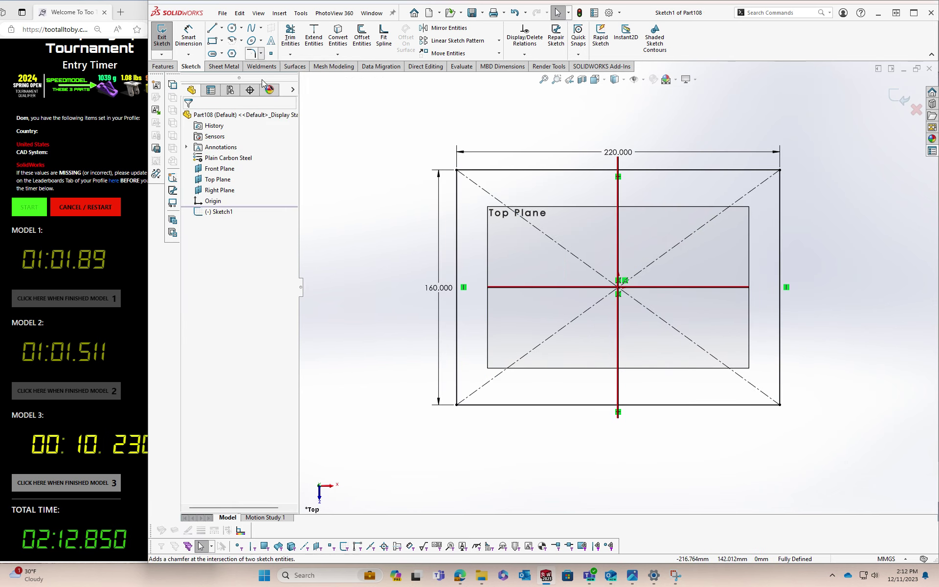
{"action": "type", "text": "15"}
{"action": "scroll", "coordinate": [618, 287], "scroll_direction": "up", "scroll_amount": 2}
{"action": "left_click", "coordinate": [526, 221]}
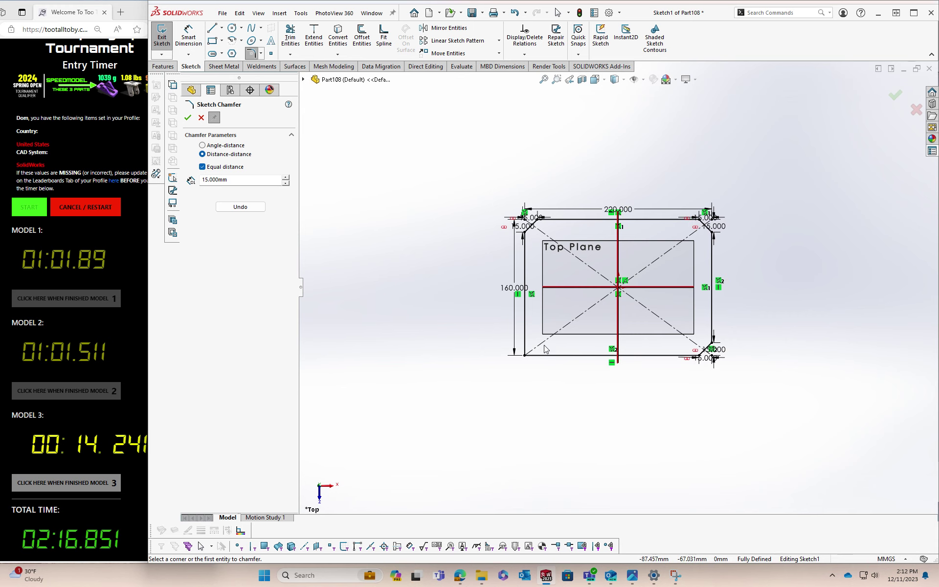
{"action": "key", "text": "Return"}
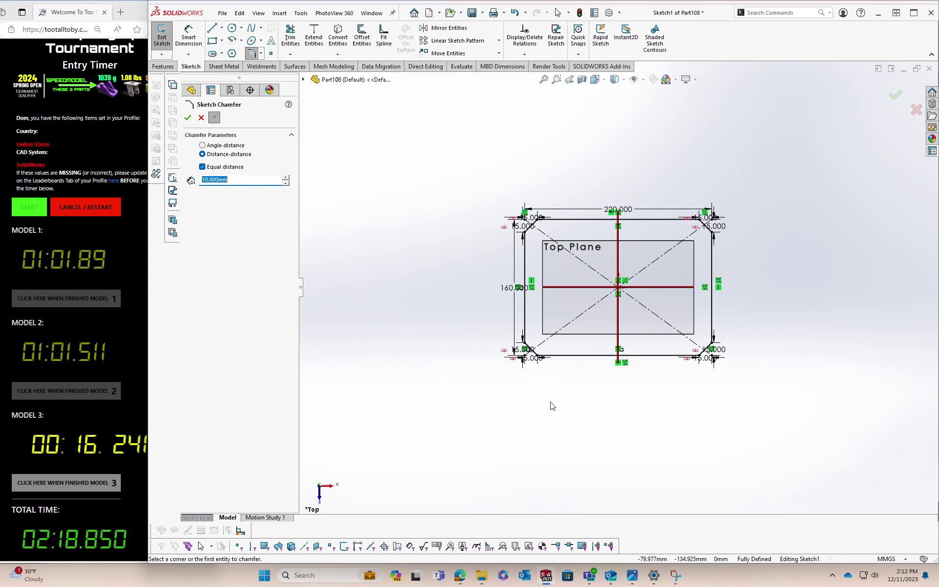
Step: Extrude the chamfered rectangle mid-plane into a solid block
{"action": "key", "text": "Escape"}
{"action": "type", "text": "e"}
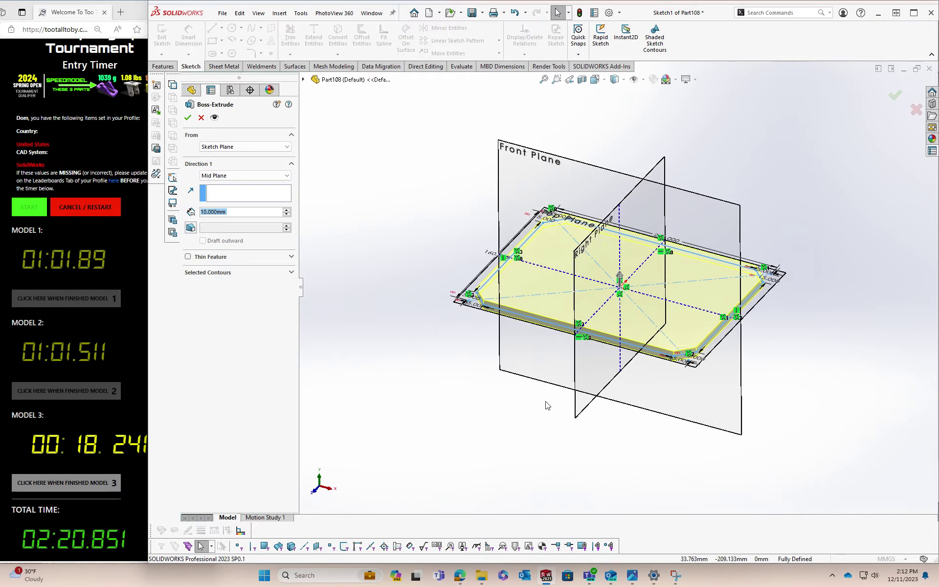
{"action": "type", "text": "90"}
{"action": "key", "text": "Return"}
{"action": "left_click", "coordinate": [530, 289]}
Step: Cut a 15 mm-deep arched slot, offset 45 mm from a centreline, into the front face
{"action": "key", "text": "ctrl+8"}
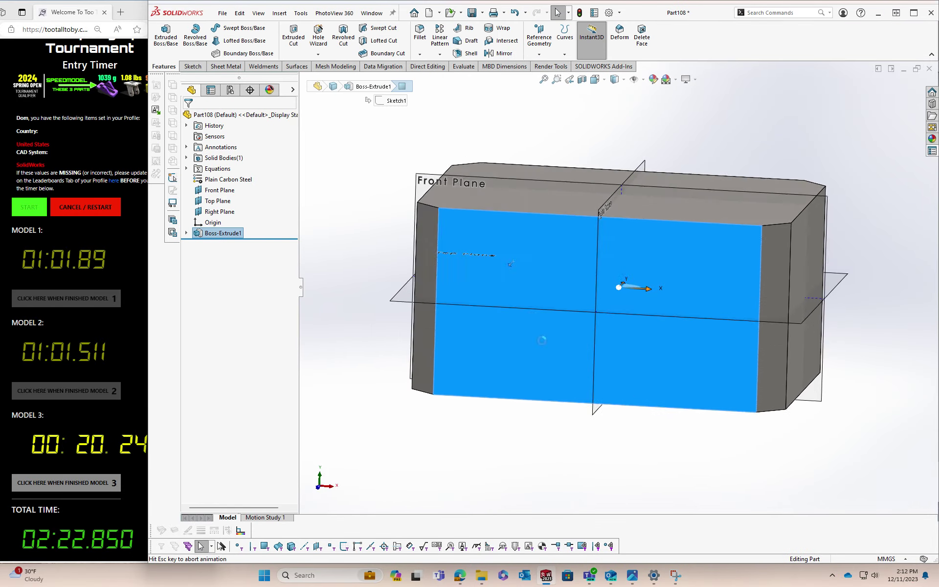
{"action": "key", "text": "c"}
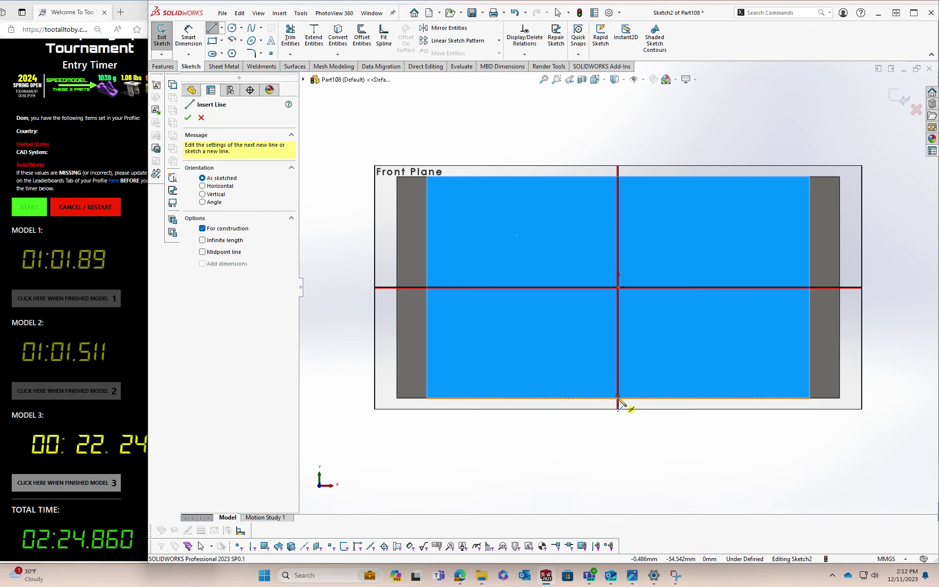
{"action": "left_click", "coordinate": [618, 397]}
{"action": "key", "text": "Escape"}
{"action": "key", "text": "o"}
{"action": "type", "text": "4"}
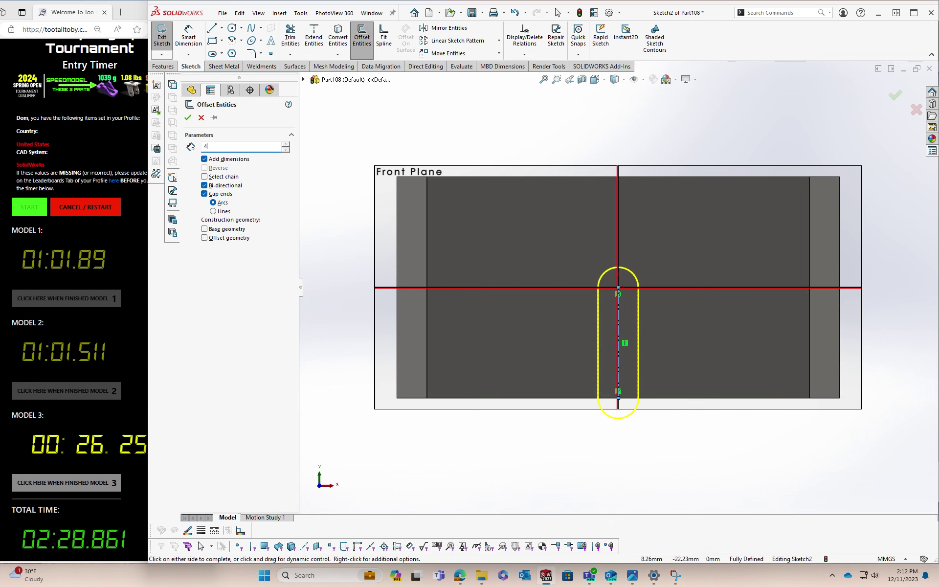
{"action": "type", "text": "5"}
{"action": "key", "text": "Return"}
{"action": "key", "text": "x"}
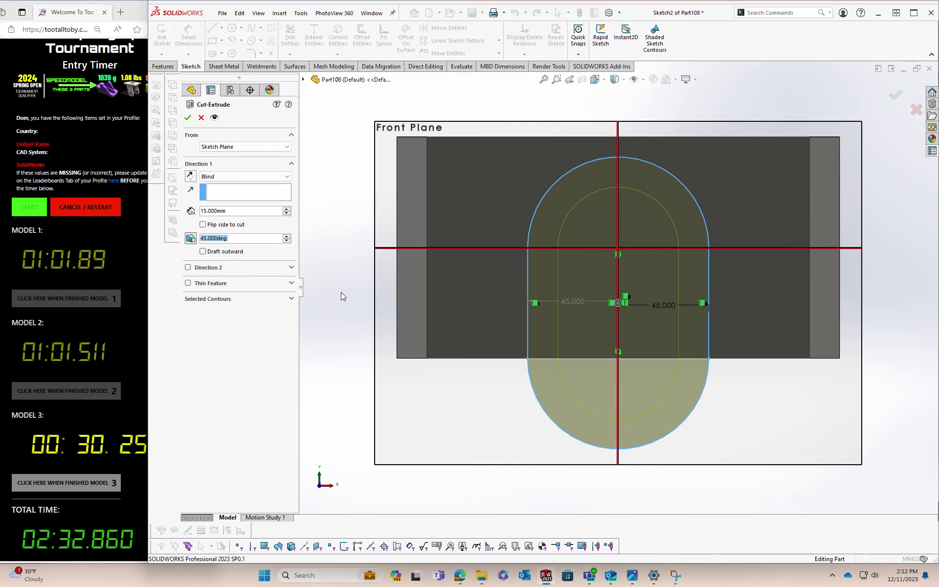
{"action": "key", "text": "Return"}
Step: Cut a matching 45 mm-offset, 15 mm-deep slot into the side face
{"action": "left_click", "coordinate": [629, 259]}
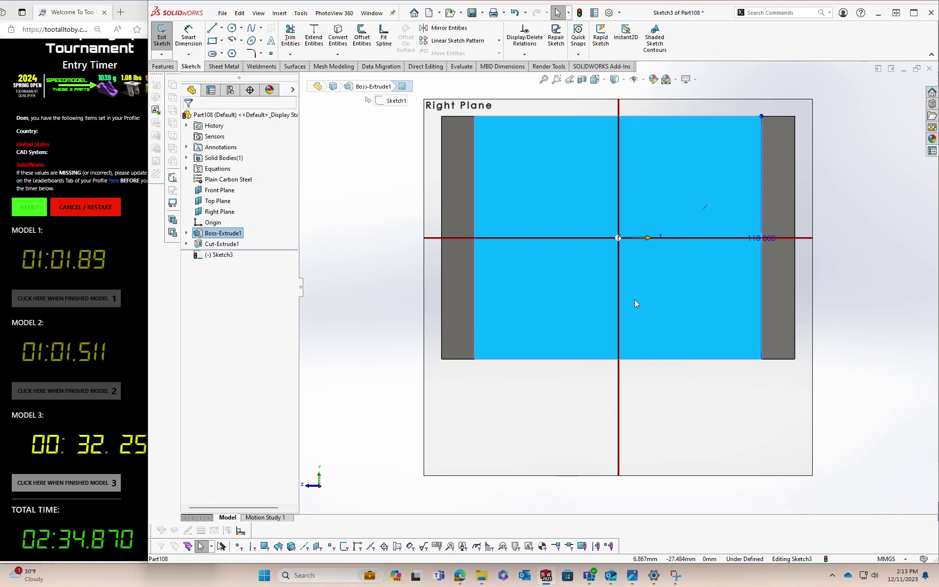
{"action": "key", "text": "l"}
{"action": "left_click", "coordinate": [618, 359]}
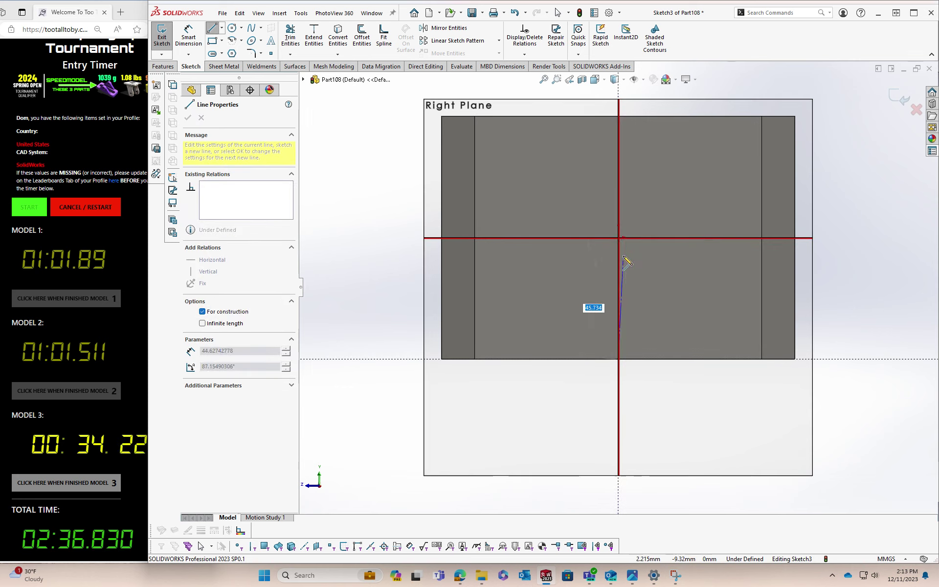
{"action": "key", "text": "Return"}
{"action": "key", "text": "Escape"}
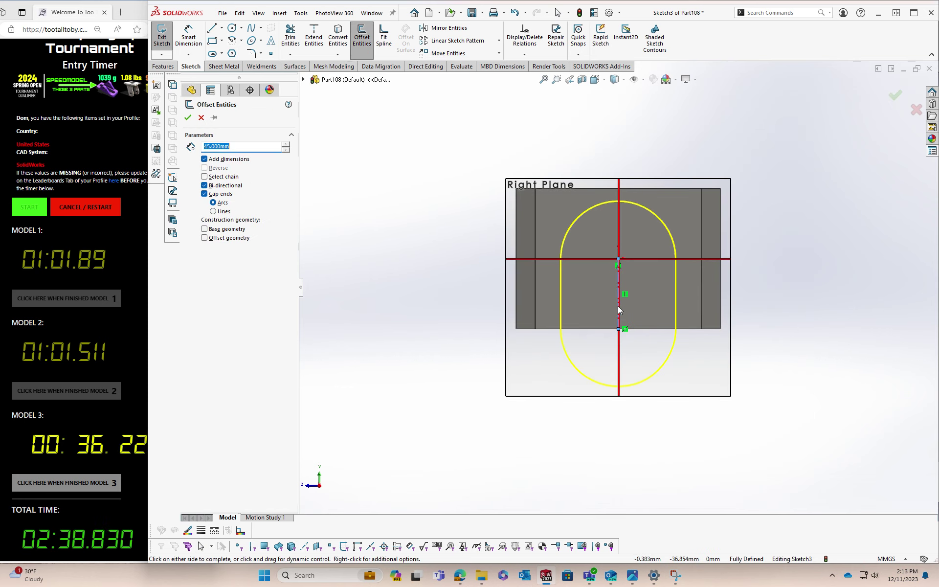
{"action": "type", "text": "45"}
{"action": "key", "text": "Return"}
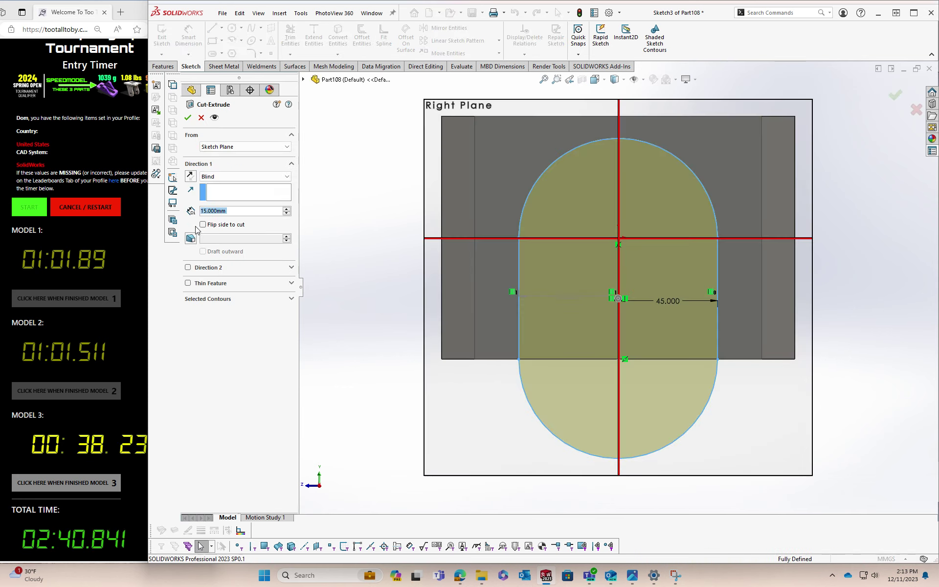
{"action": "key", "text": "Return"}
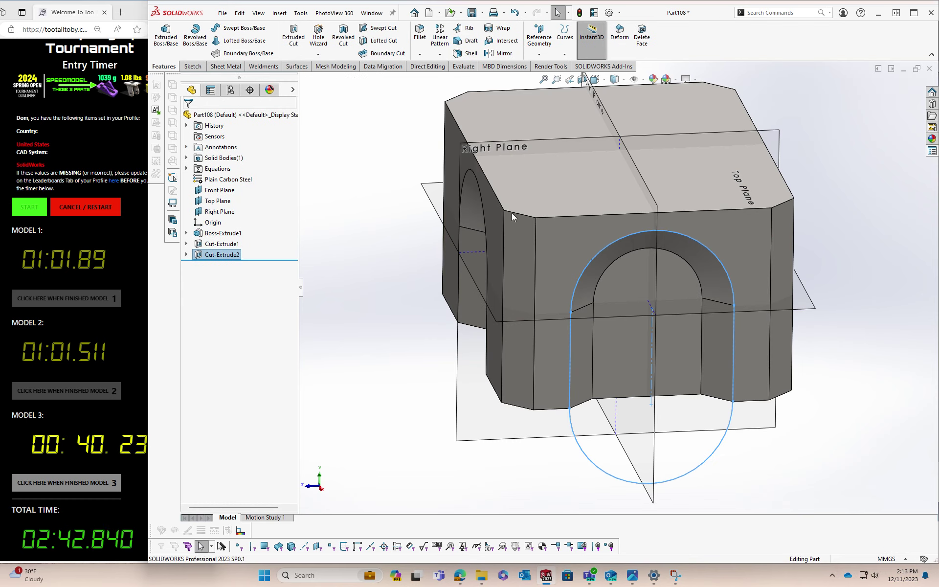
Step: Mirror the side and front slot cuts to the opposite faces
{"action": "left_click", "coordinate": [525, 147]}
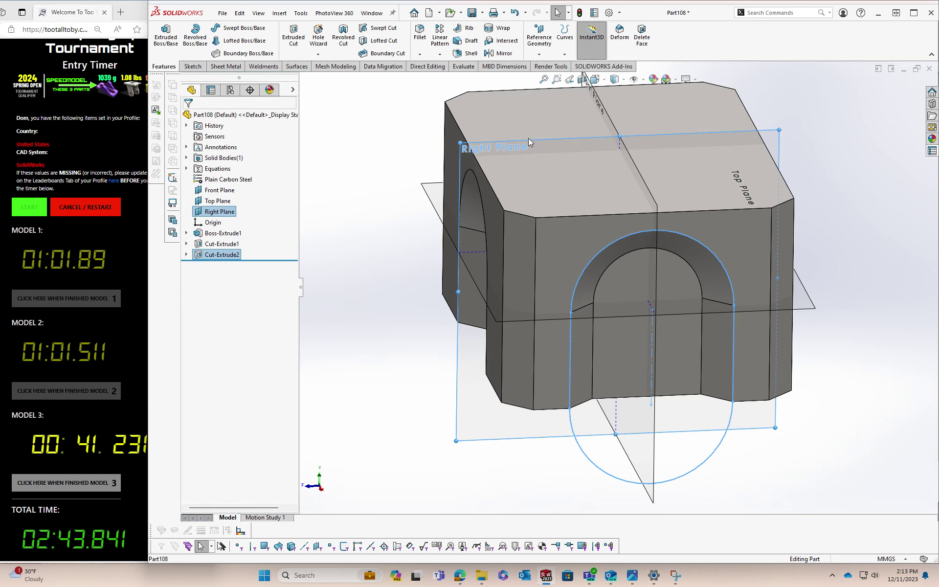
{"action": "left_click", "coordinate": [496, 53]}
{"action": "left_click", "coordinate": [225, 245]}
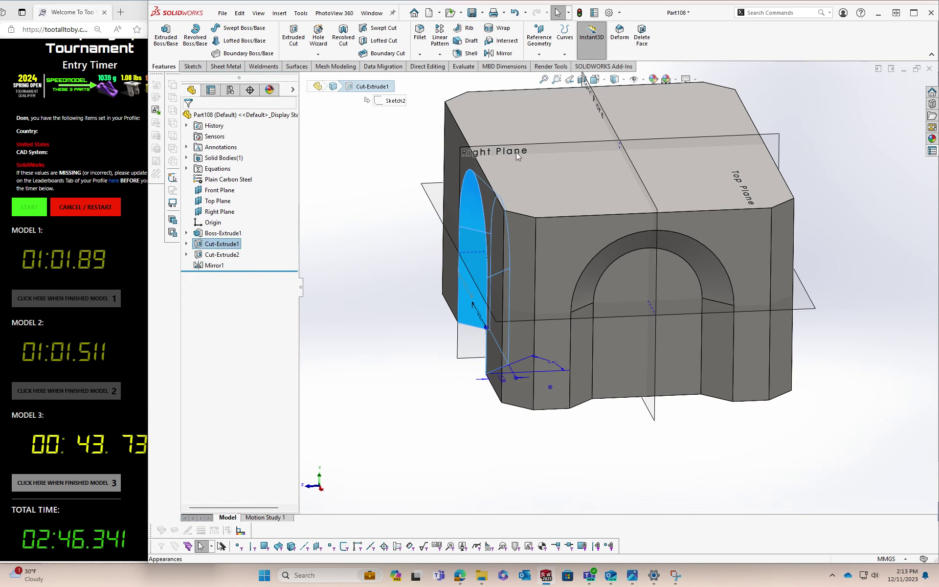
{"action": "left_click", "coordinate": [596, 101], "text": "ctrl"}
{"action": "key", "text": "Return"}
{"action": "scroll", "coordinate": [573, 176], "scroll_direction": "up", "scroll_amount": 3}
Step: Add a 20 mm-tall Ø100 boss centred on the block's top face
{"action": "left_click", "coordinate": [568, 201]}
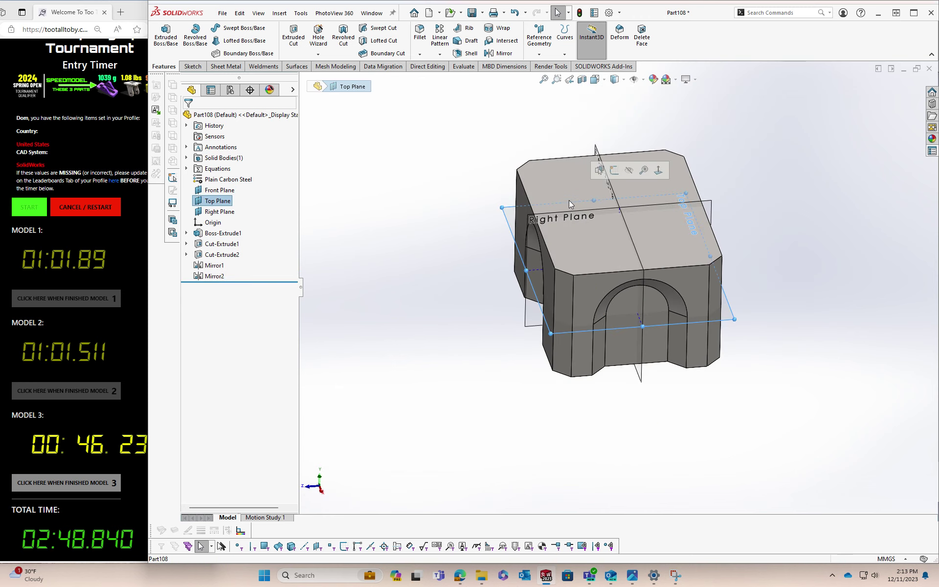
{"action": "left_click", "coordinate": [554, 178]}
{"action": "key", "text": "c"}
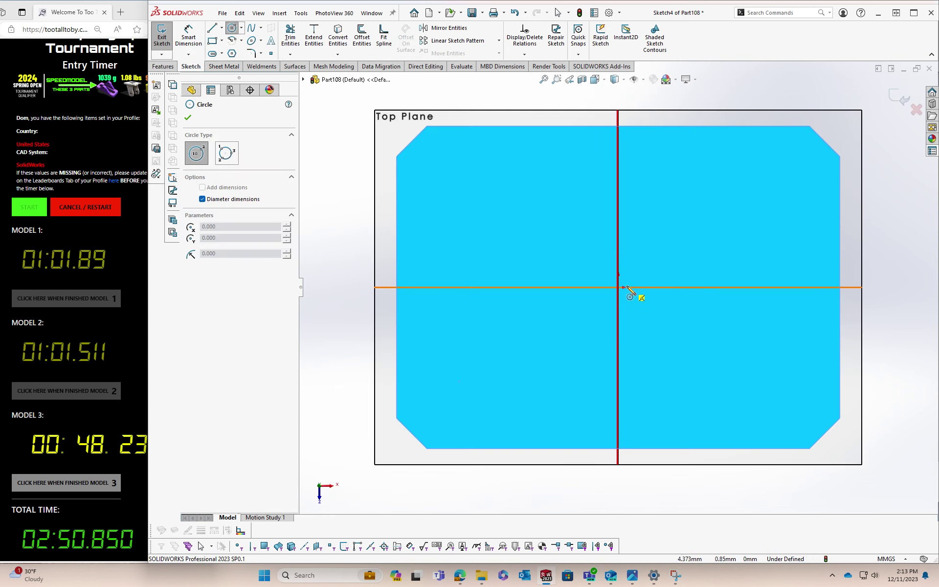
{"action": "left_click", "coordinate": [619, 287]}
{"action": "key", "text": "Return"}
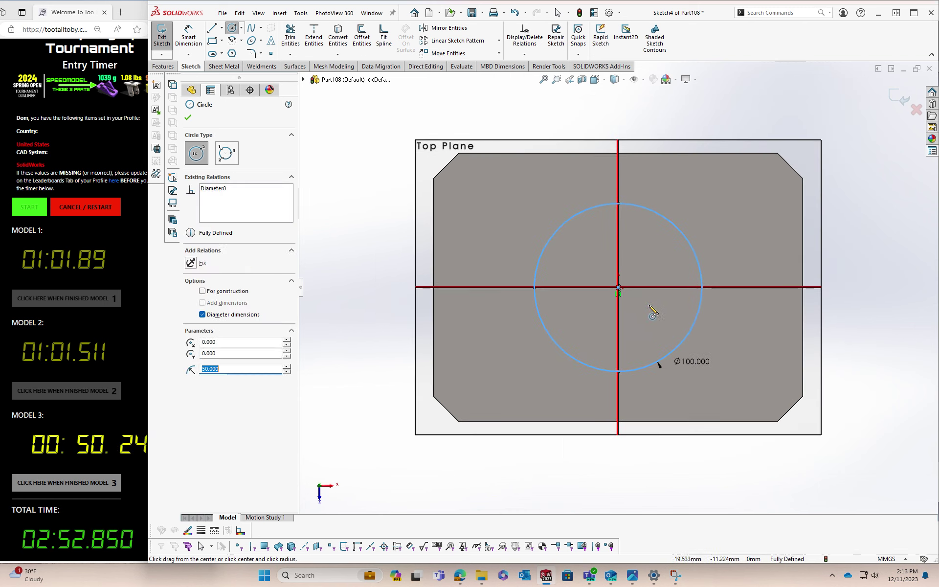
{"action": "key", "text": "Escape"}
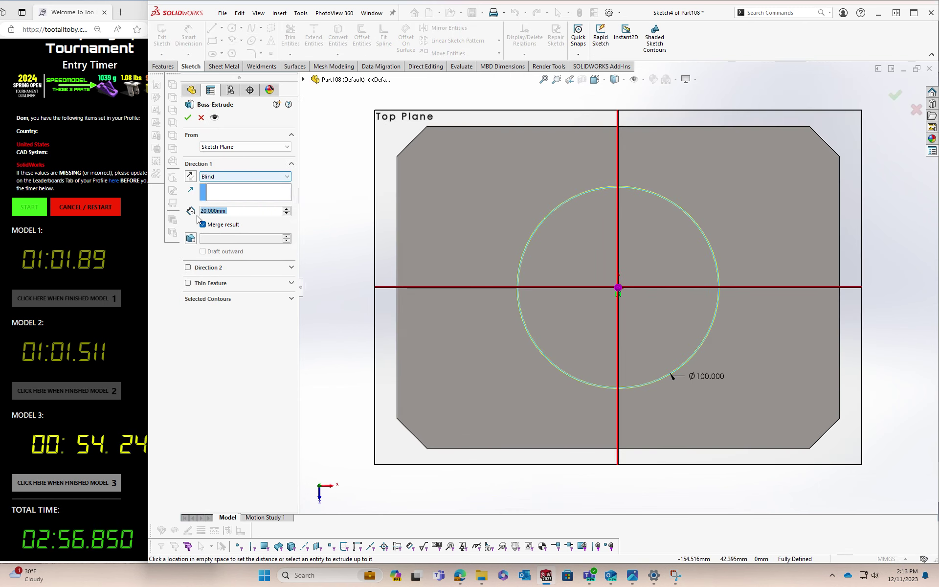
{"action": "key", "text": "Return"}
Step: Cut a Ø29 hole through all, centred in the boss
{"action": "left_click", "coordinate": [596, 262]}
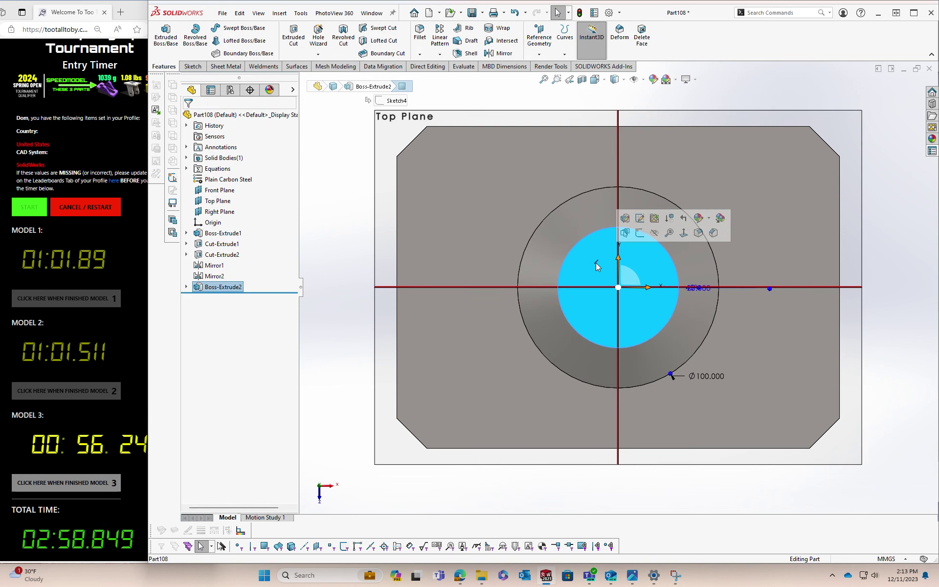
{"action": "key", "text": "c"}
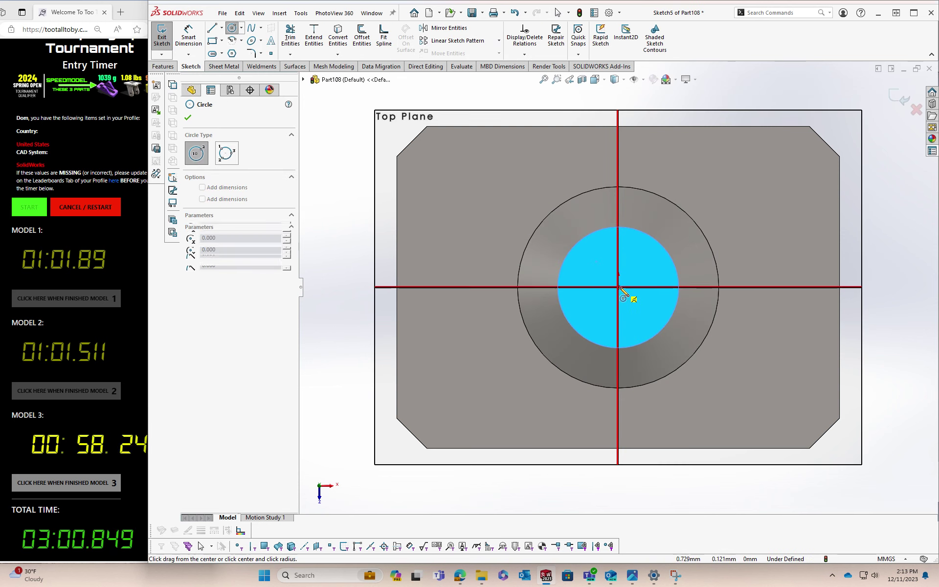
{"action": "left_click", "coordinate": [619, 287]}
{"action": "key", "text": "Return"}
{"action": "key", "text": "Escape"}
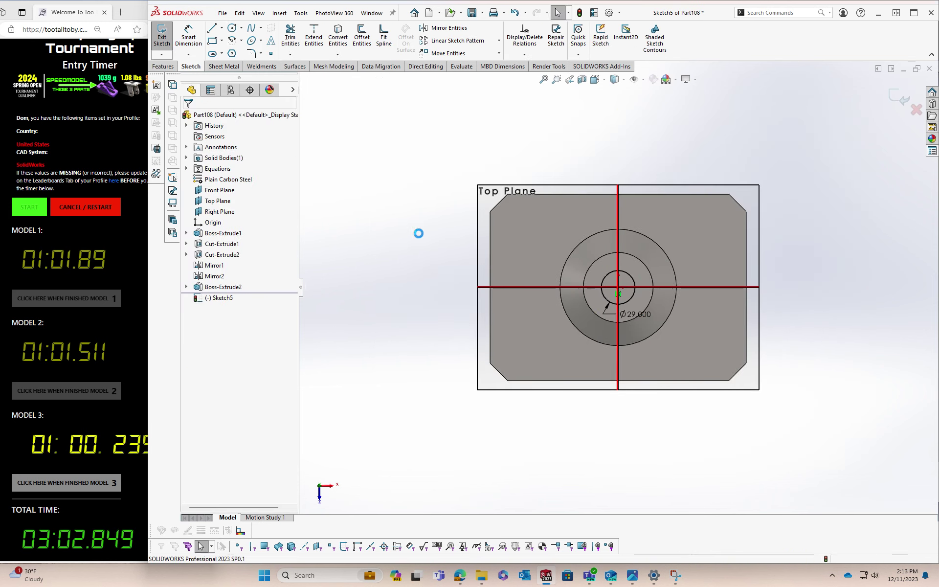
{"action": "key", "text": "x"}
{"action": "scroll", "coordinate": [227, 177], "scroll_direction": "down", "scroll_amount": 1}
{"action": "key", "text": "Return"}
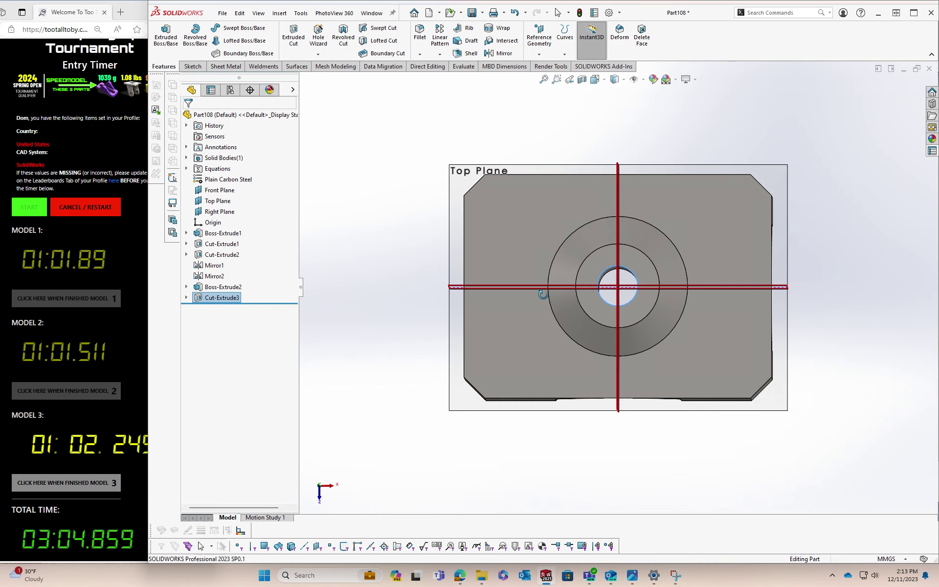
{"action": "key", "text": "ctrl+7"}
Step: Set the material to 1060 Alloy, check the 9335.128 g weight, and stop the Model 3 timer
{"action": "right_click", "coordinate": [239, 180]}
{"action": "left_click", "coordinate": [265, 243]}
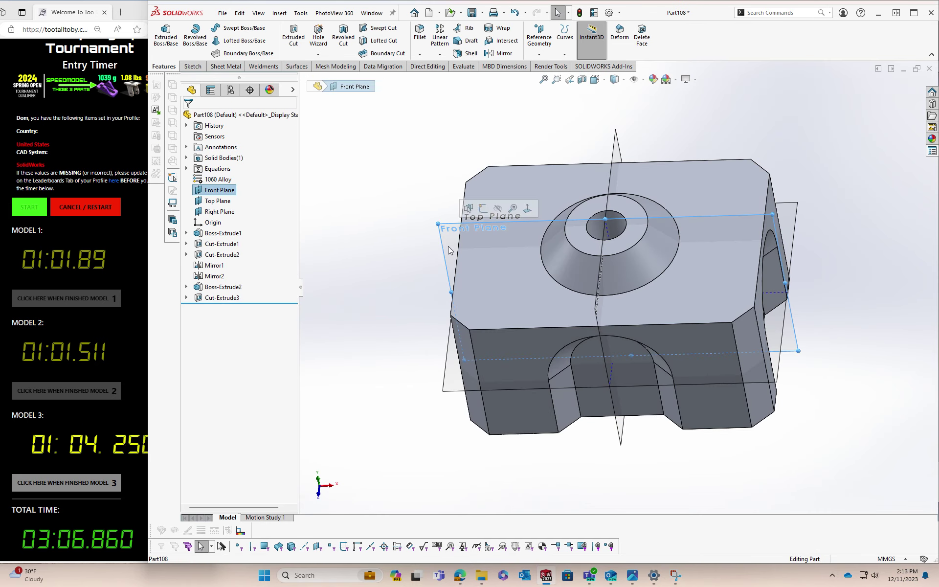
{"action": "left_click", "coordinate": [932, 150]}
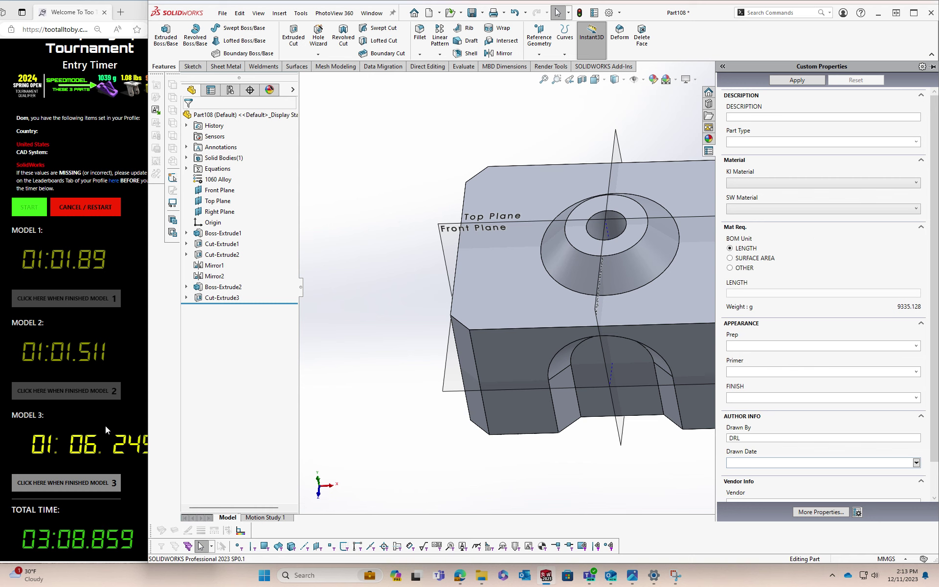
{"action": "left_click", "coordinate": [57, 471]}
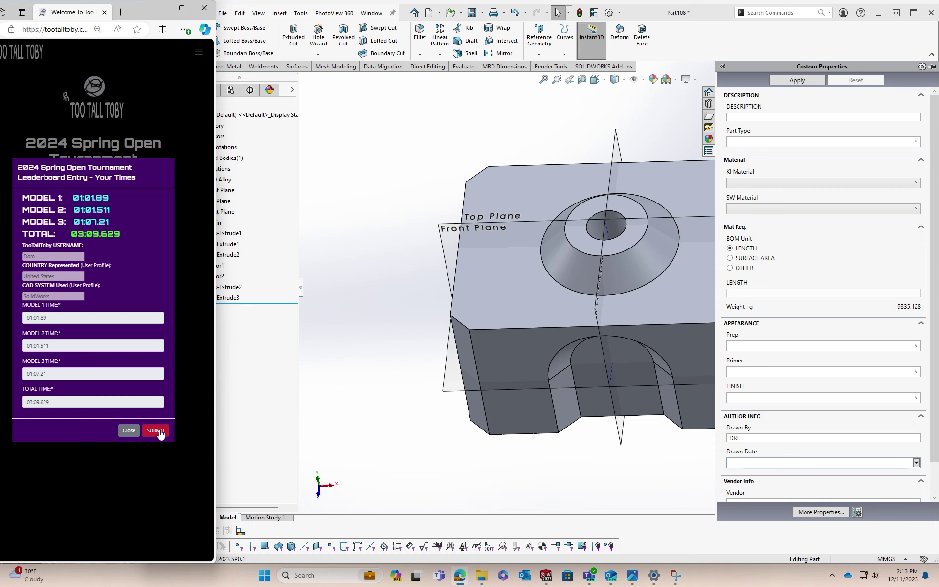
Step: Submit the 03:09.629 total time to the Too Tall Toby leaderboard
{"action": "left_click", "coordinate": [159, 431]}
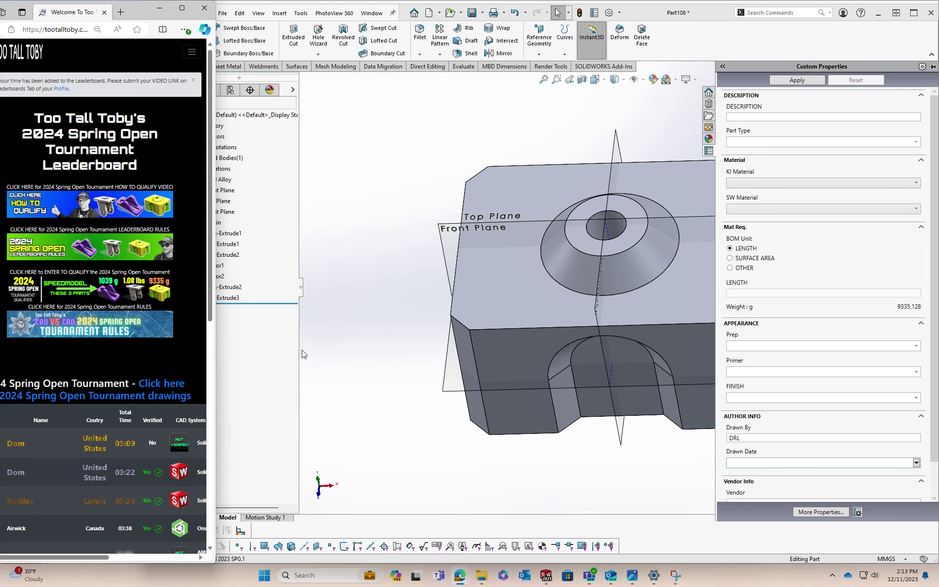